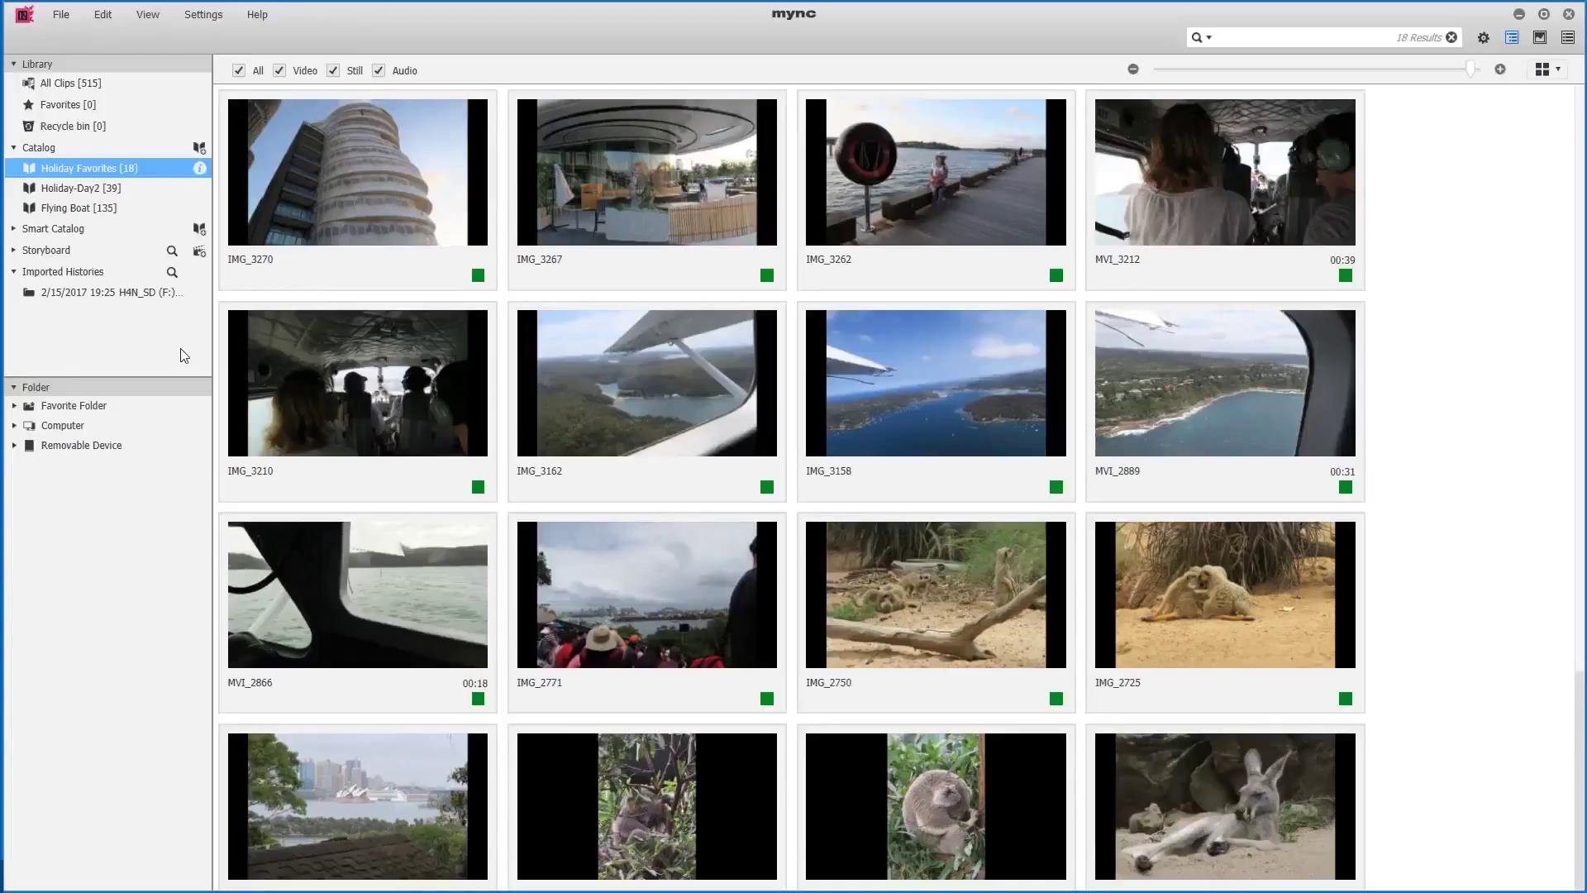
Add a new empty storyboard and name it 'MyMovie'.
left_click(204, 255)
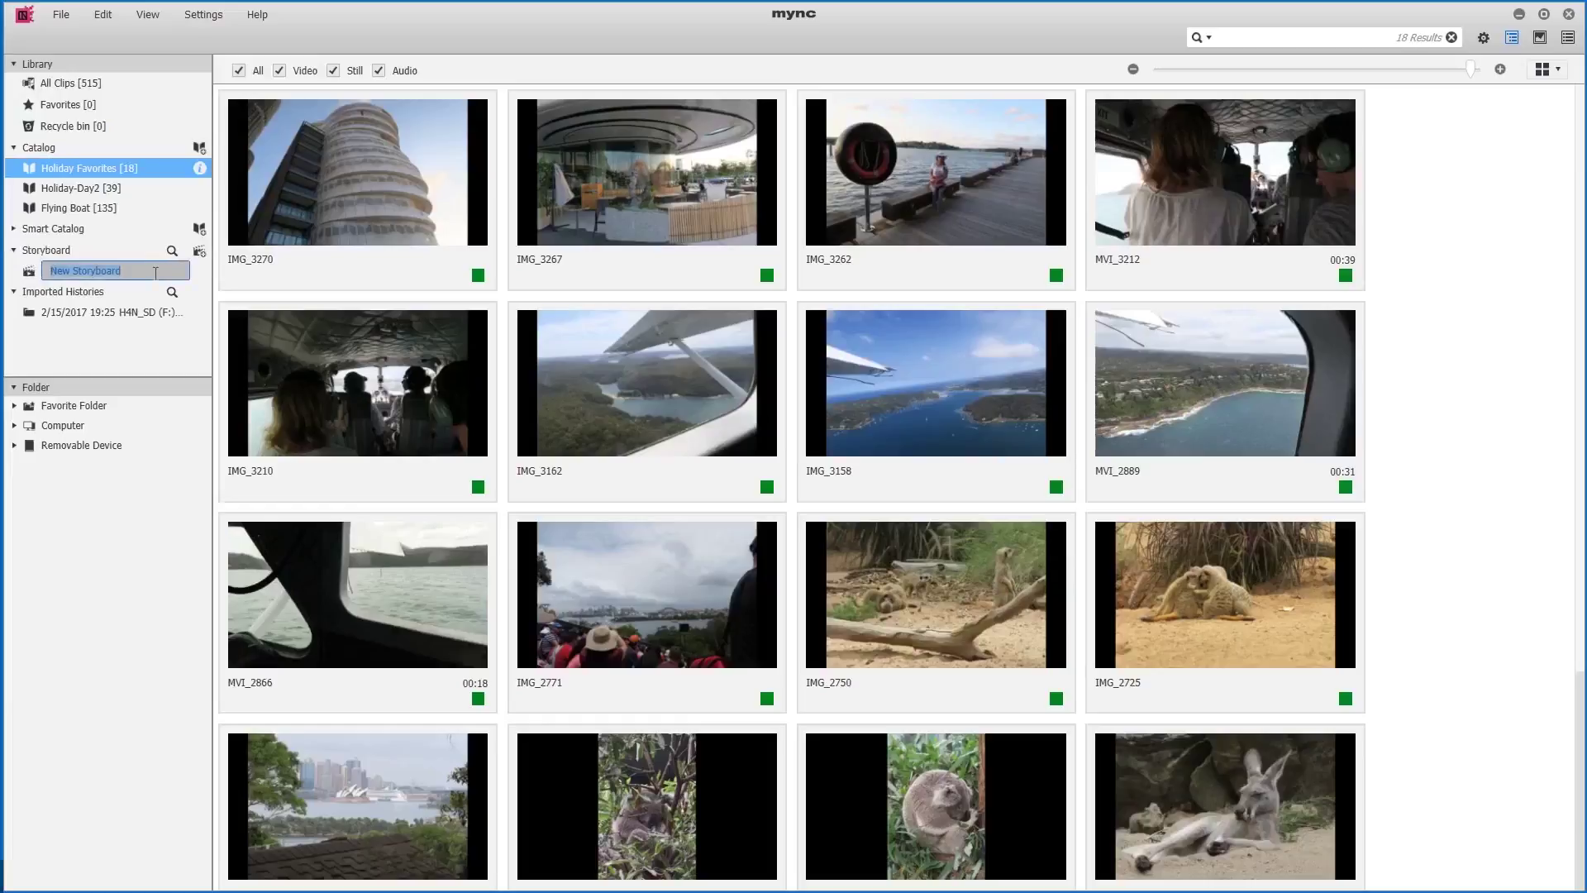
type("MyMovie")
key("Return")
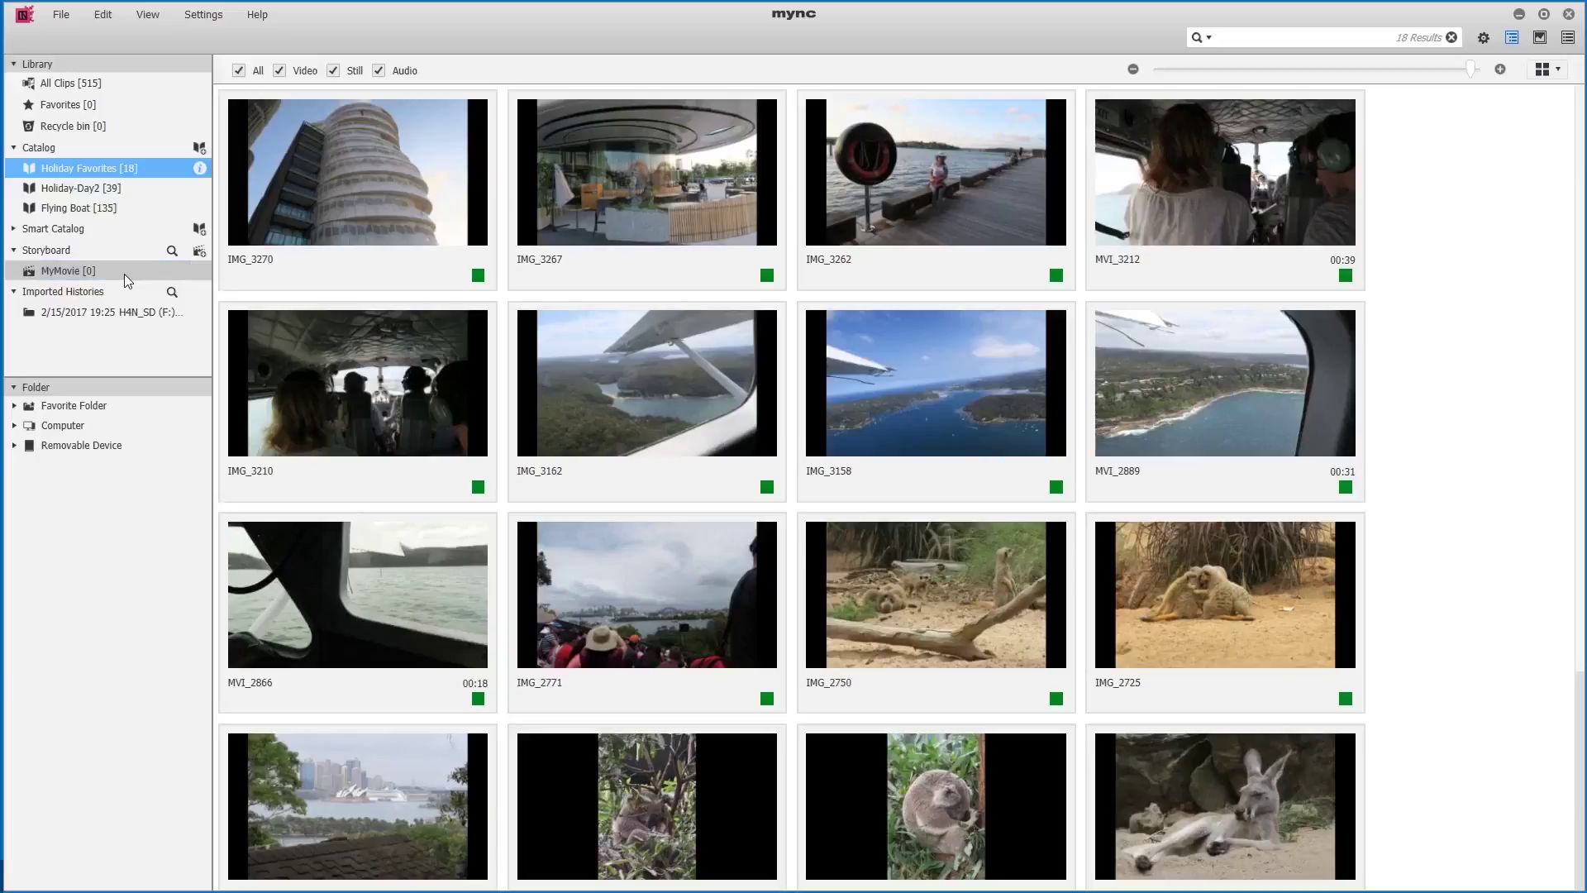
mouse_move(357, 384)
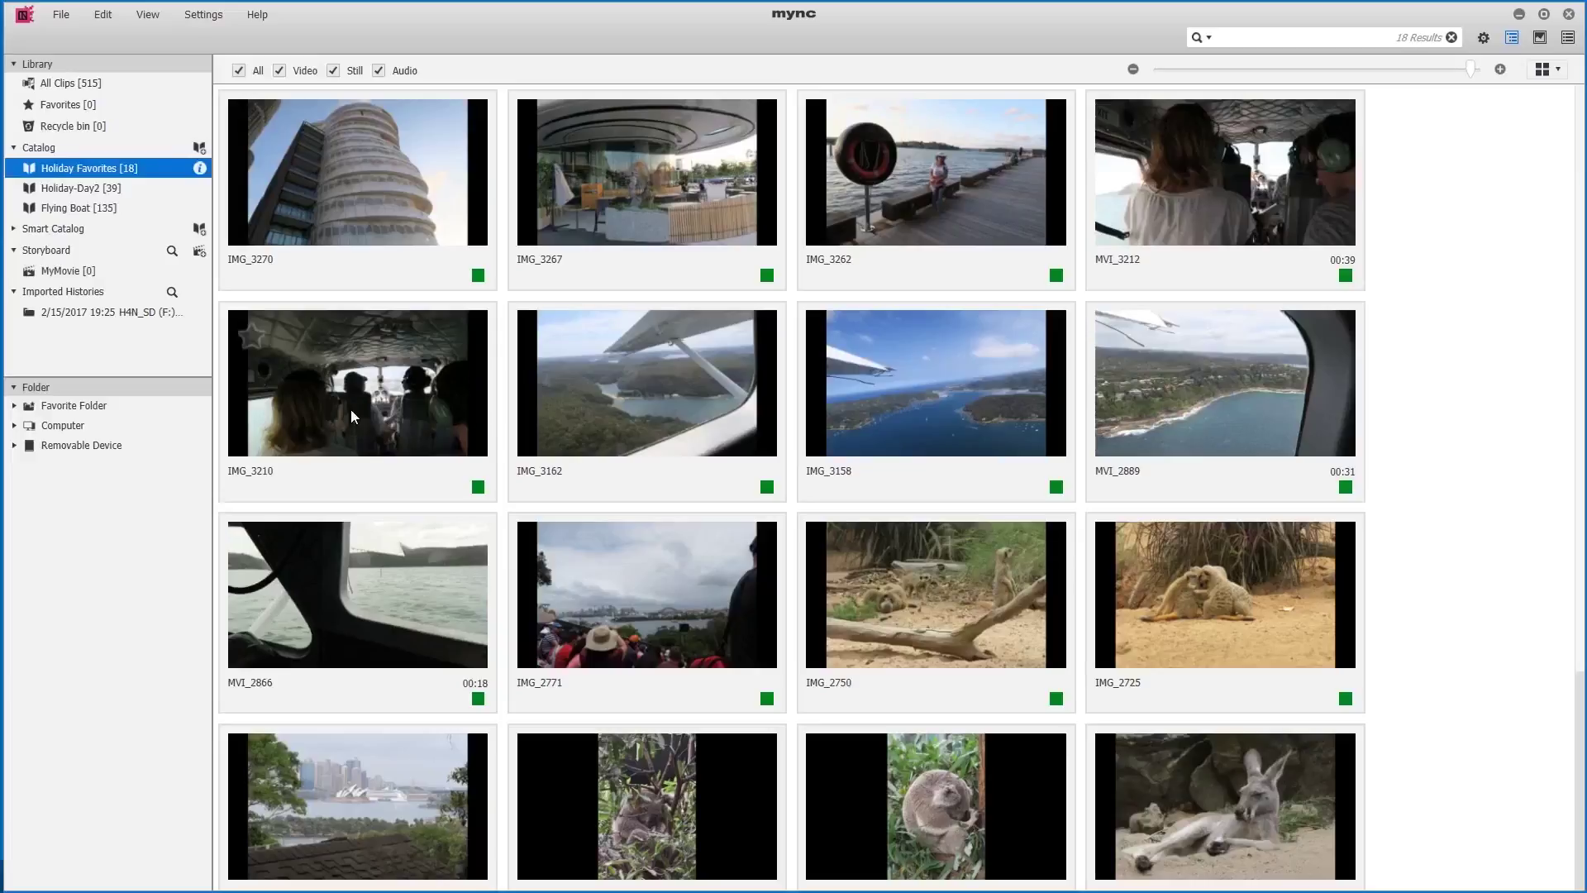
Filter the grid to stills and add IMG_3158 and IMG_3162 to MyMovie.
left_click(293, 72)
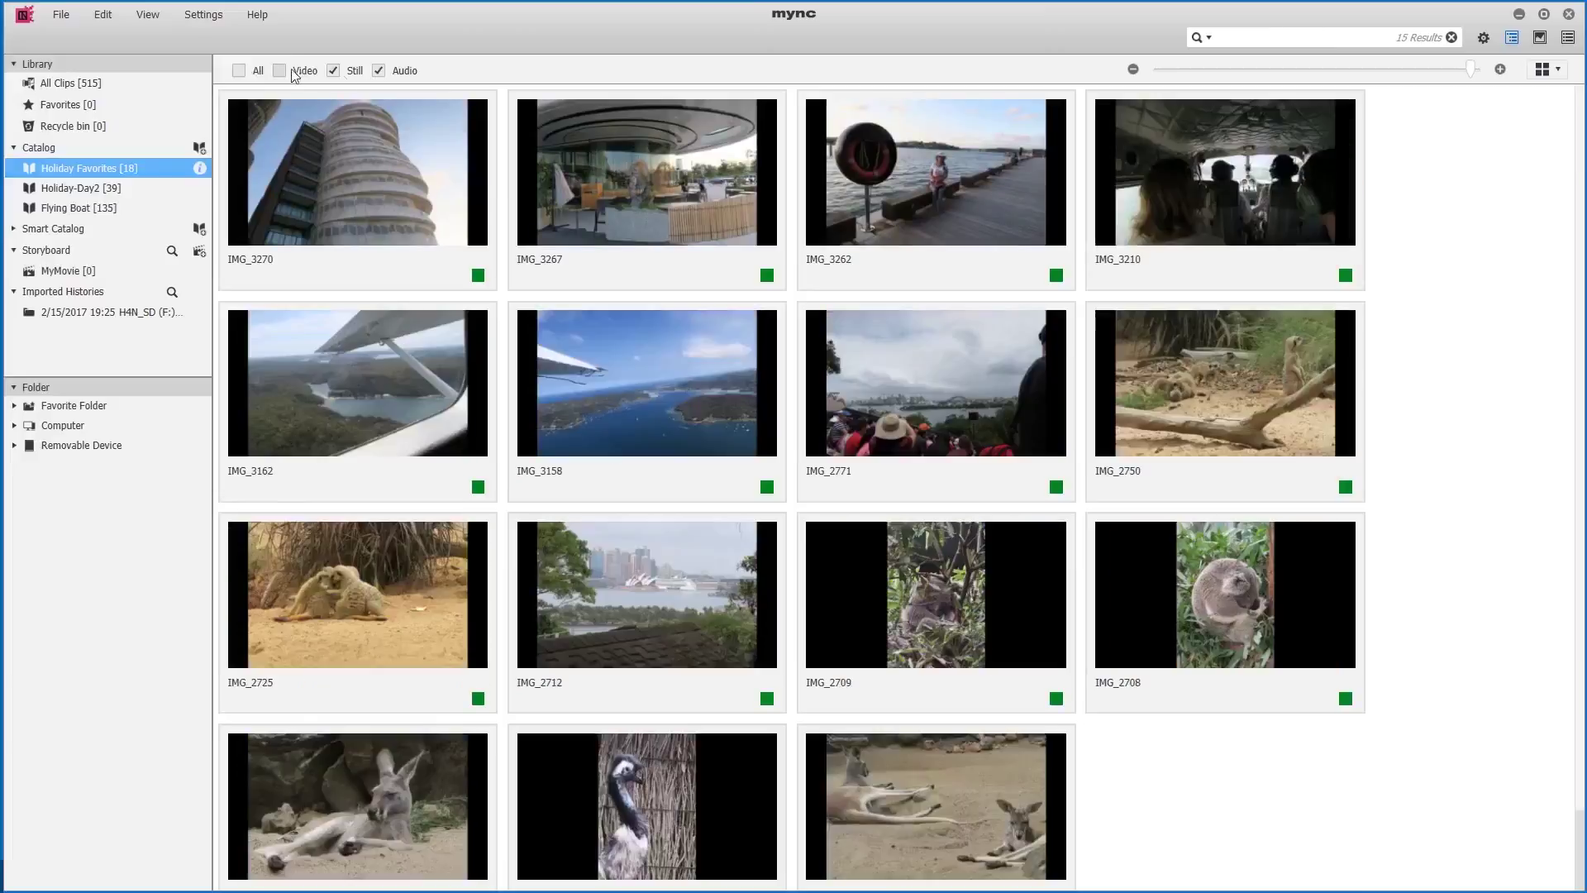
left_click(379, 70)
mouse_move(647, 384)
left_click_drag(574, 382, 548, 362)
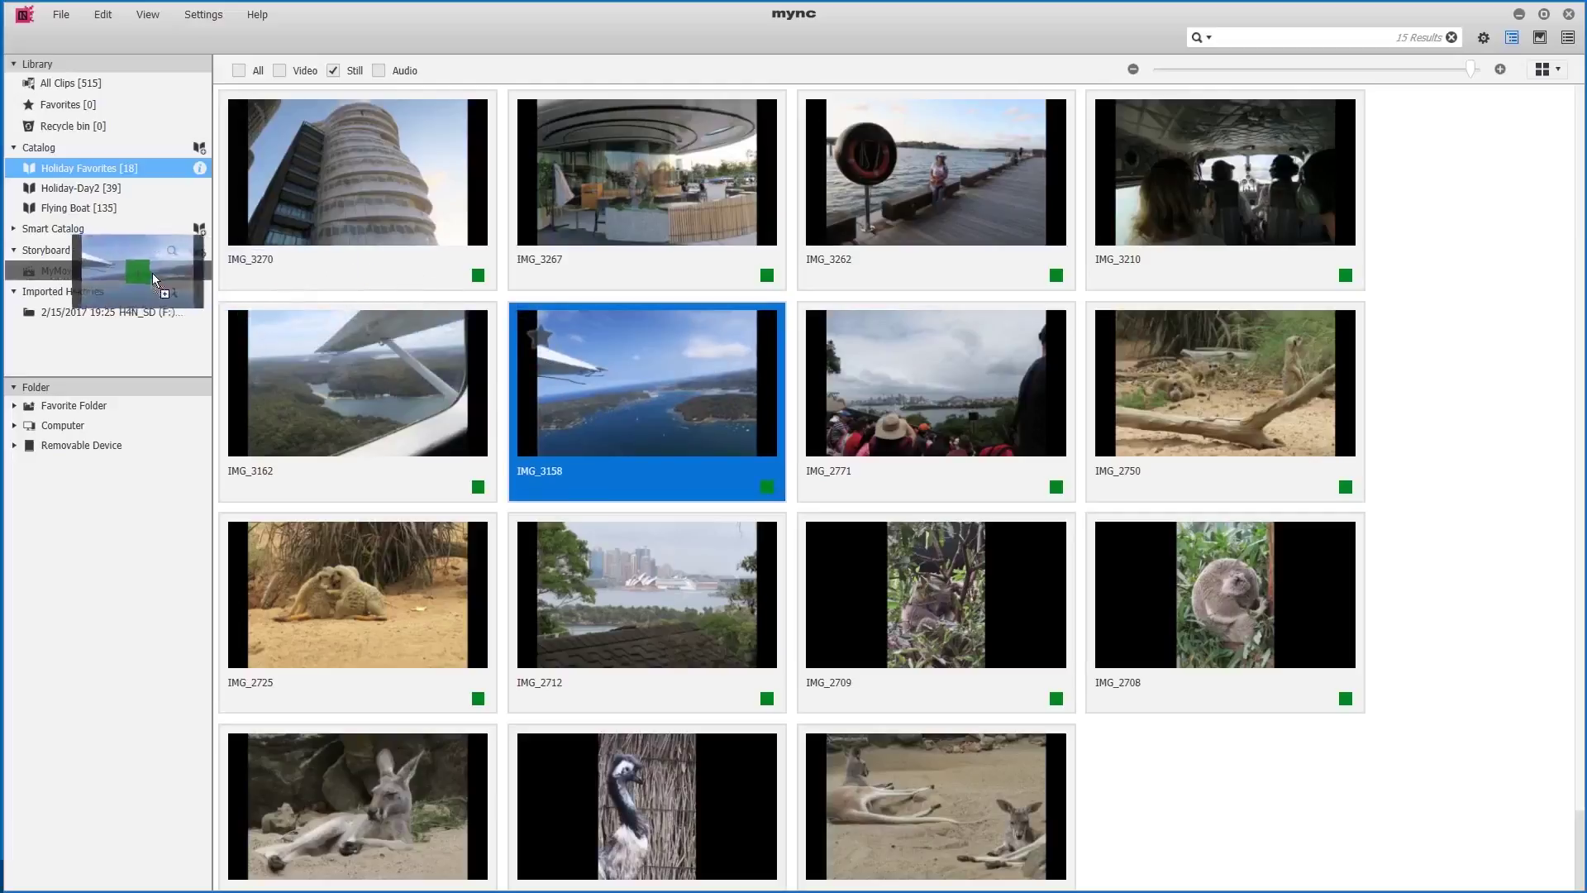
left_click_drag(548, 361, 98, 271)
mouse_move(345, 420)
left_mouse_down()
mouse_move(242, 343)
mouse_move(93, 269)
left_mouse_up()
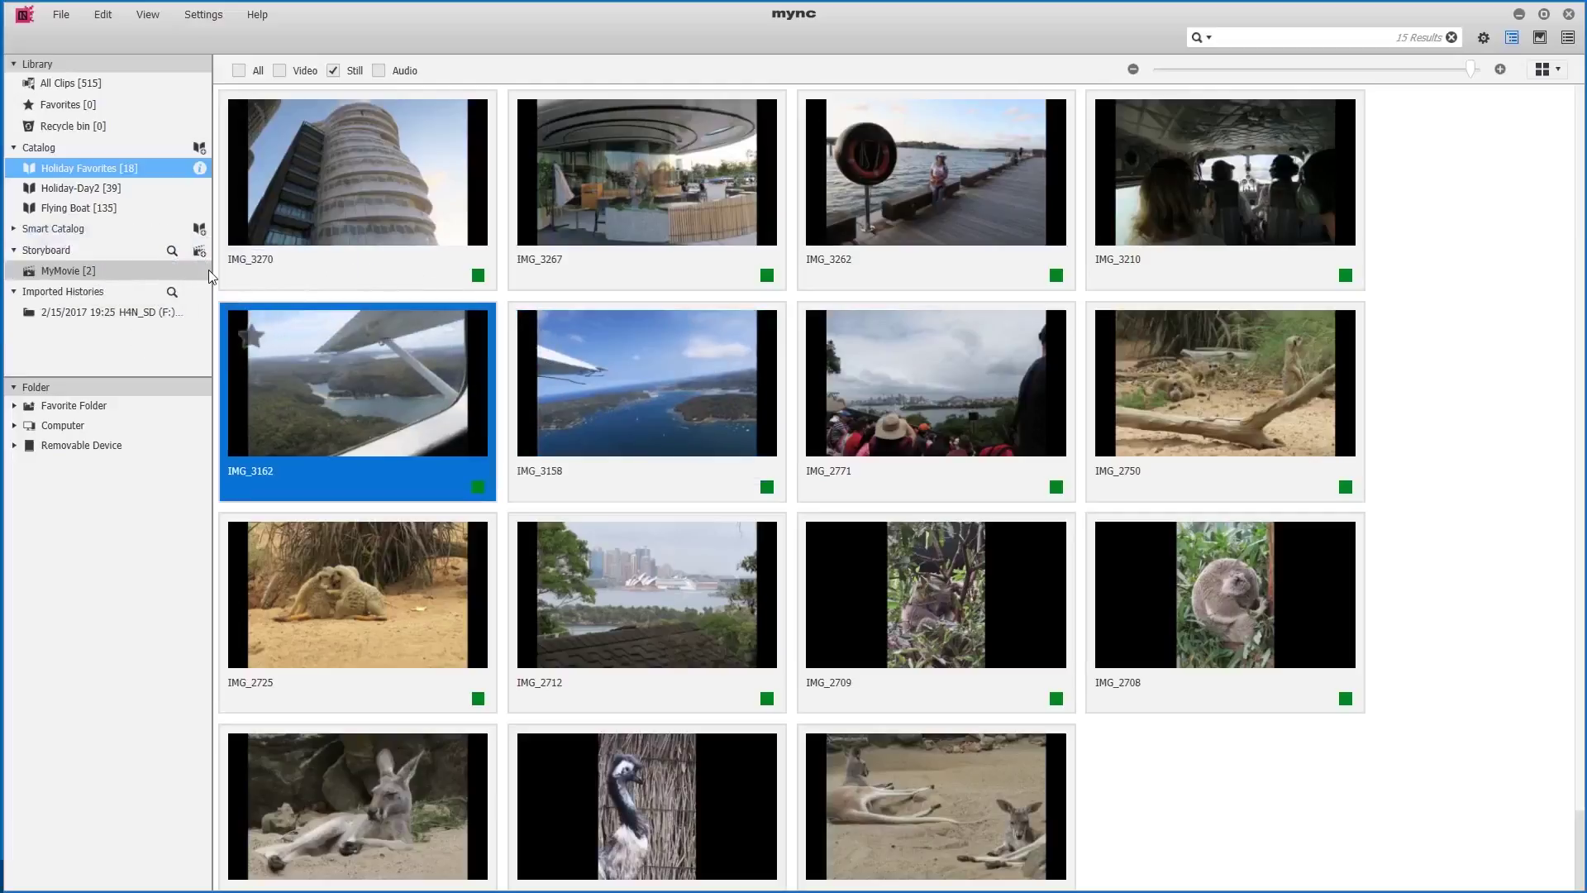
Filter the grid to videos and add the three MVI clips to MyMovie.
left_click(334, 70)
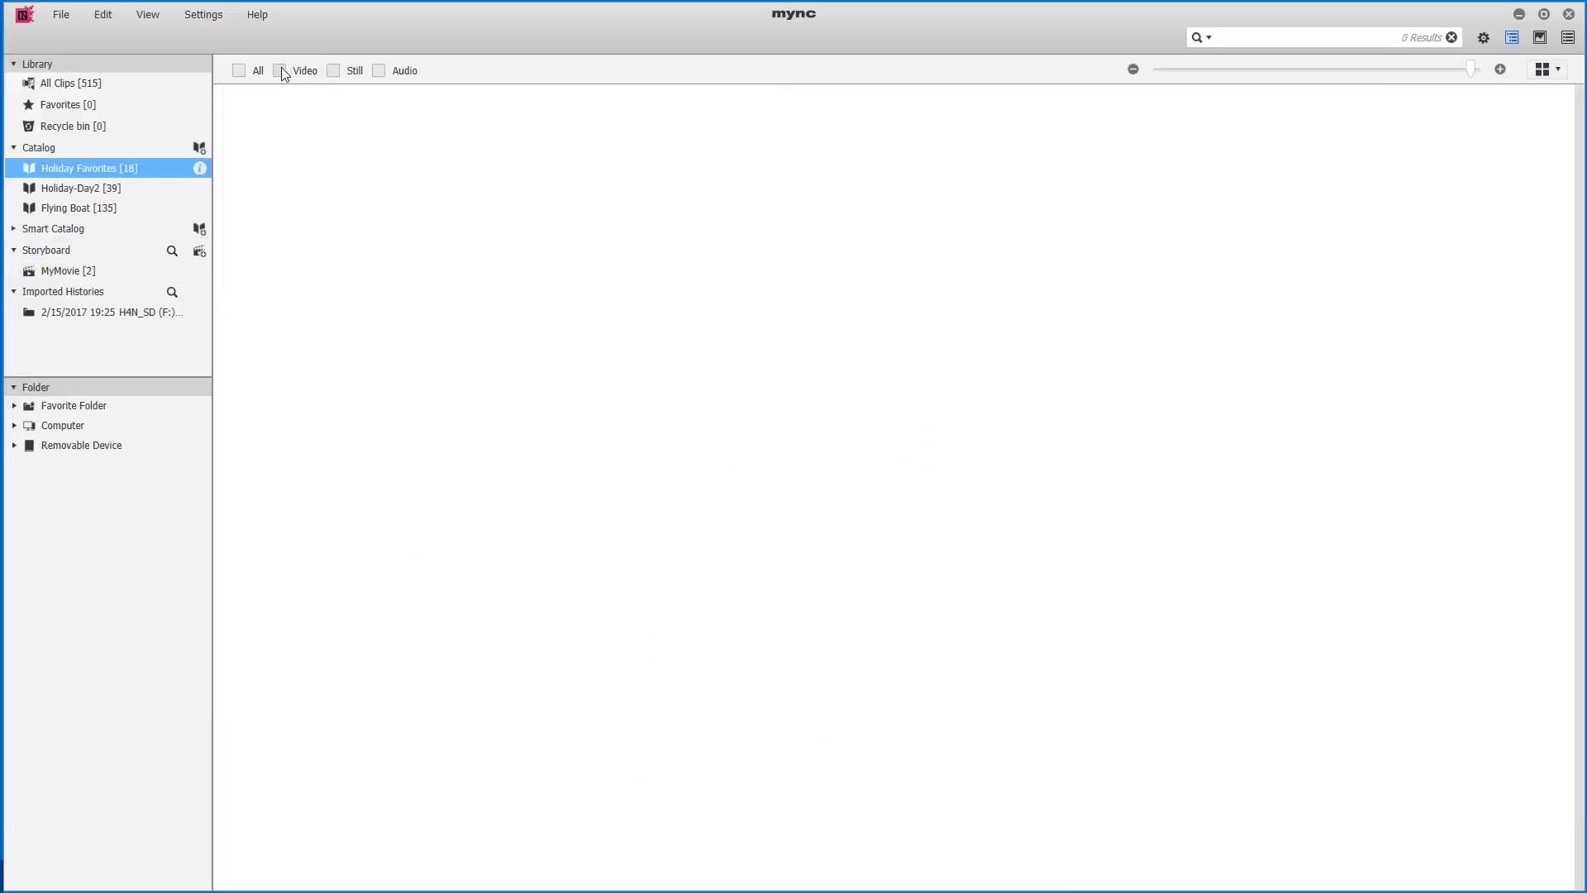
left_click(280, 71)
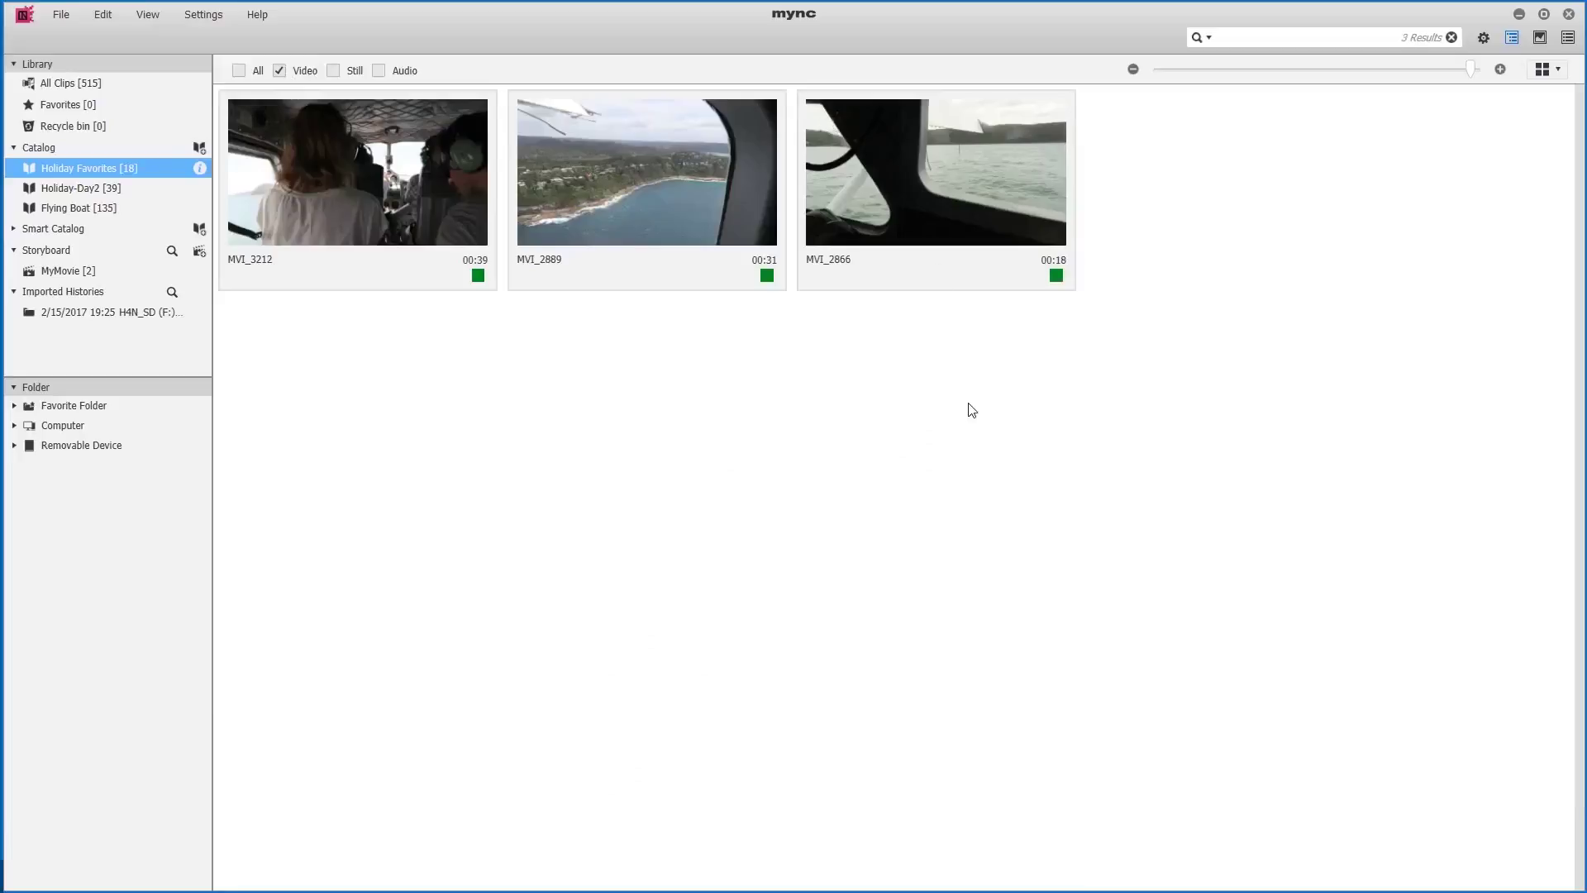
mouse_move(973, 411)
left_mouse_down()
mouse_move(334, 170)
mouse_move(82, 203)
mouse_move(66, 266)
left_mouse_up()
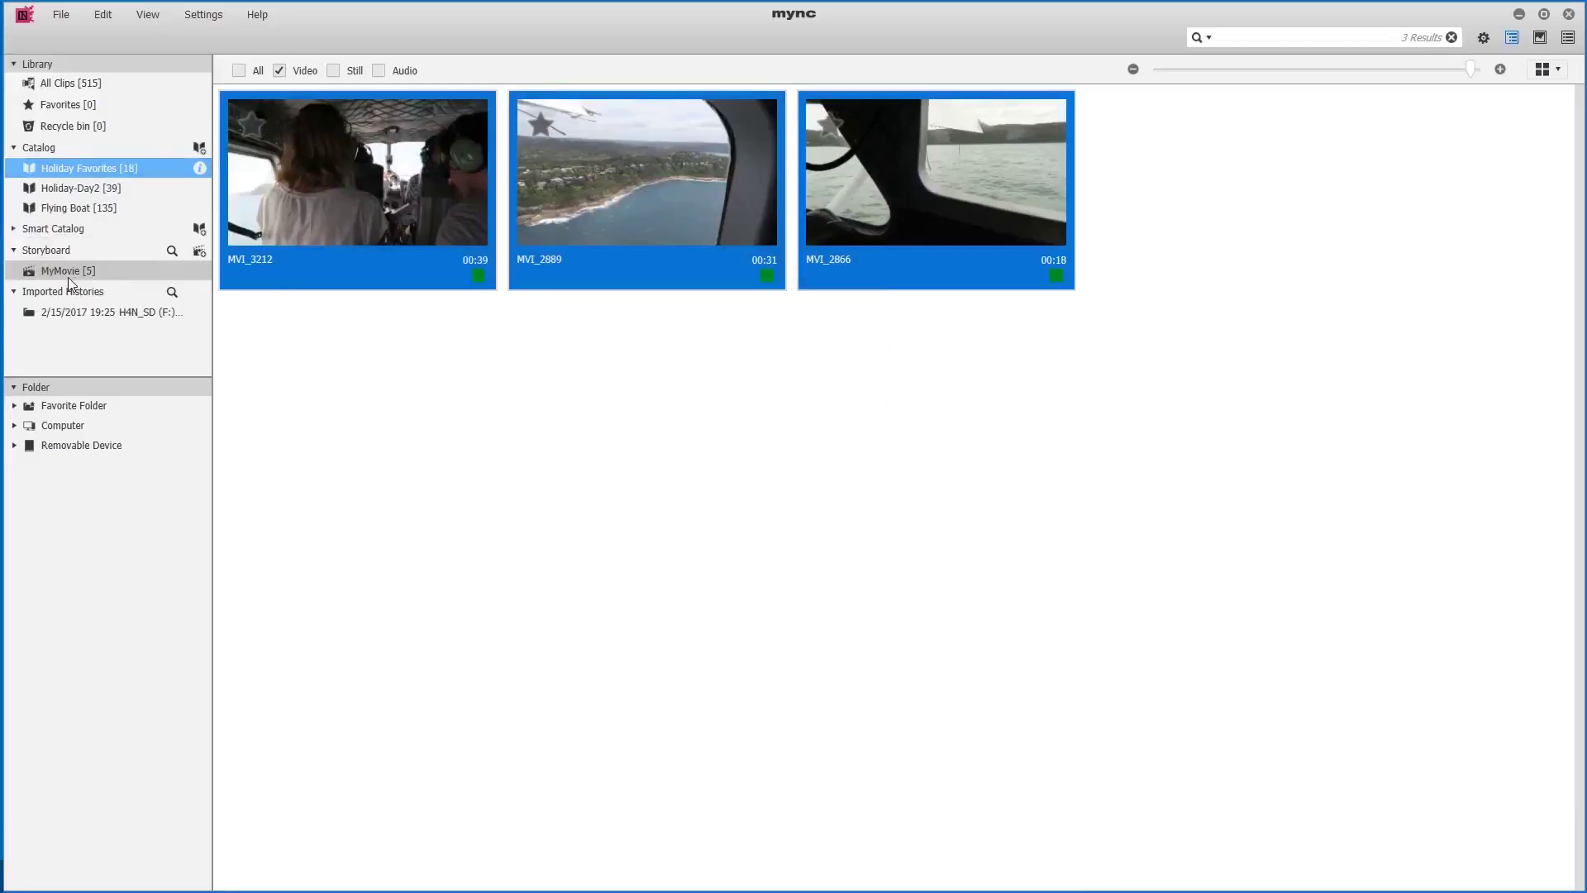
Show MyMovie with an enlarged preview pane, previewing the second and third clips.
left_click(33, 276)
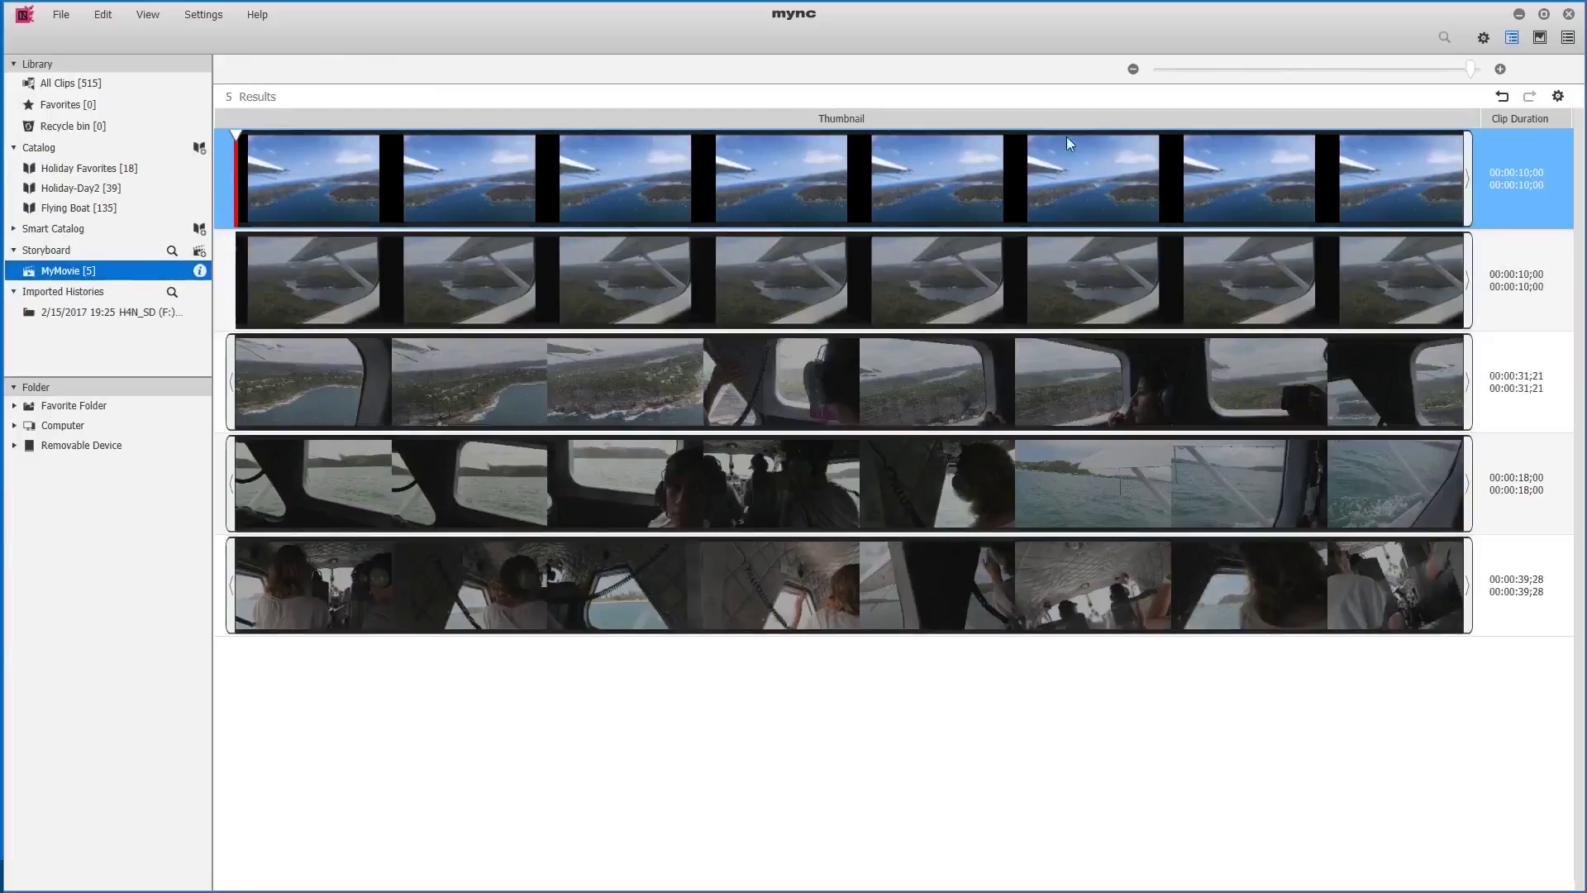
left_click(1539, 37)
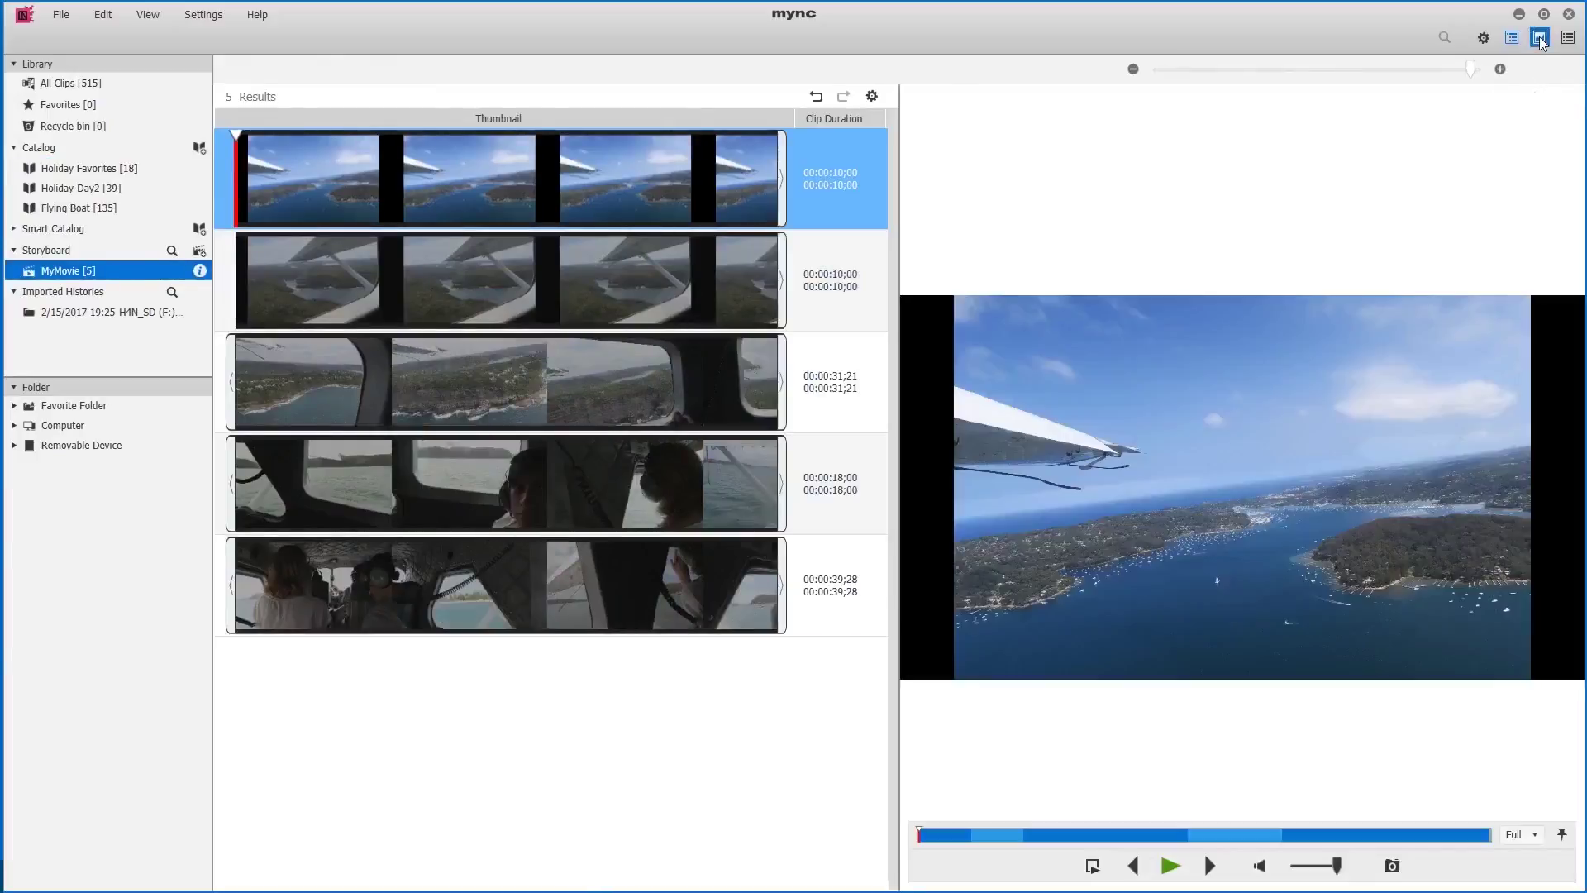
left_click_drag(897, 219, 779, 218)
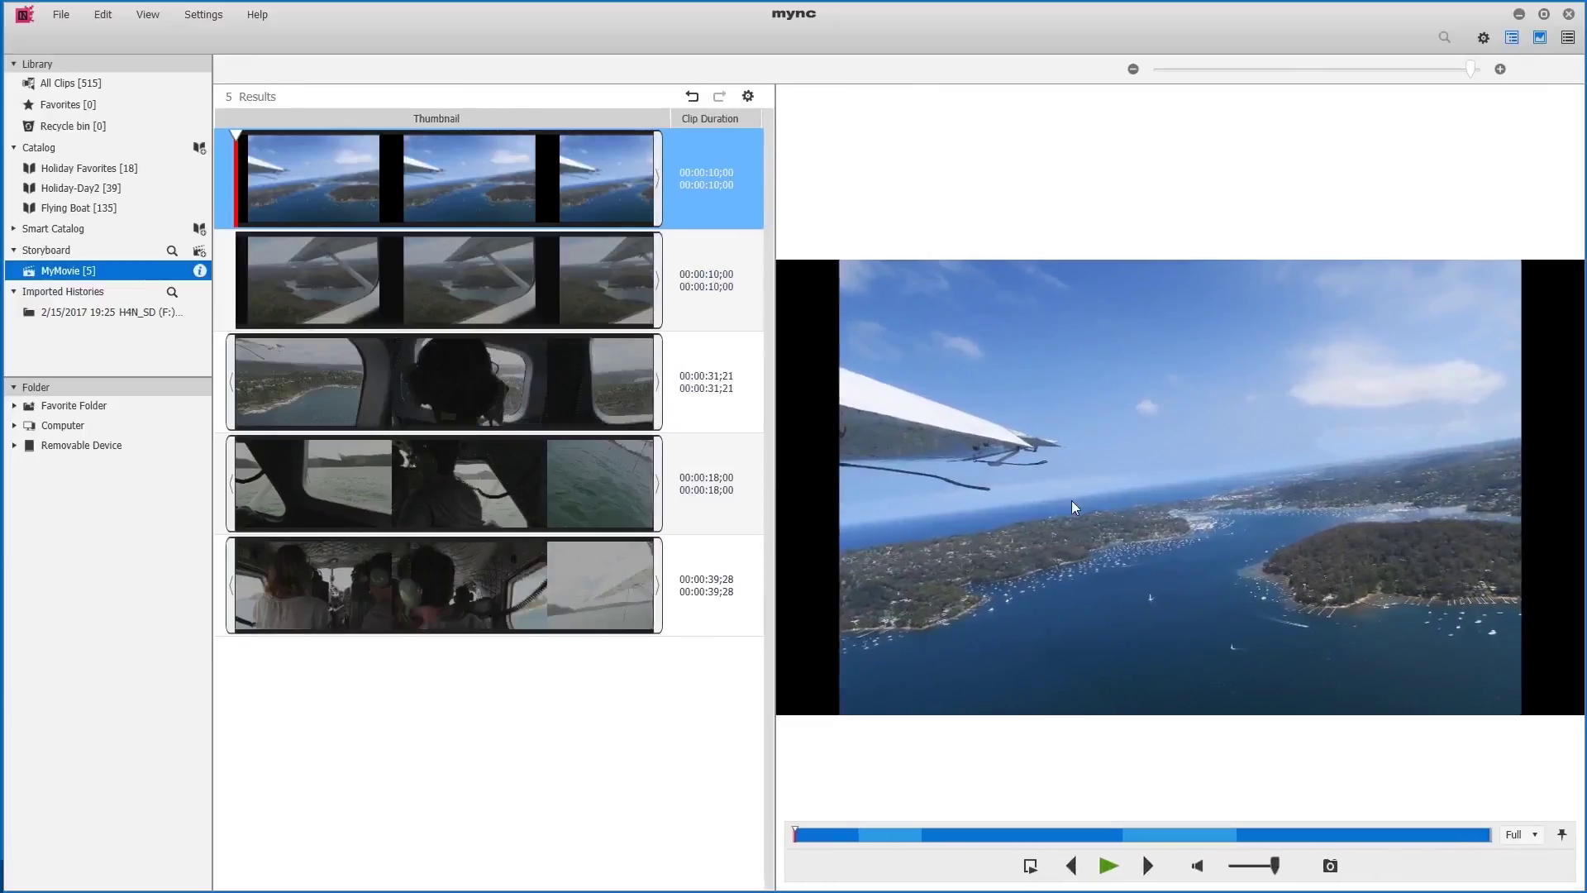
left_click(727, 285)
left_click(737, 374)
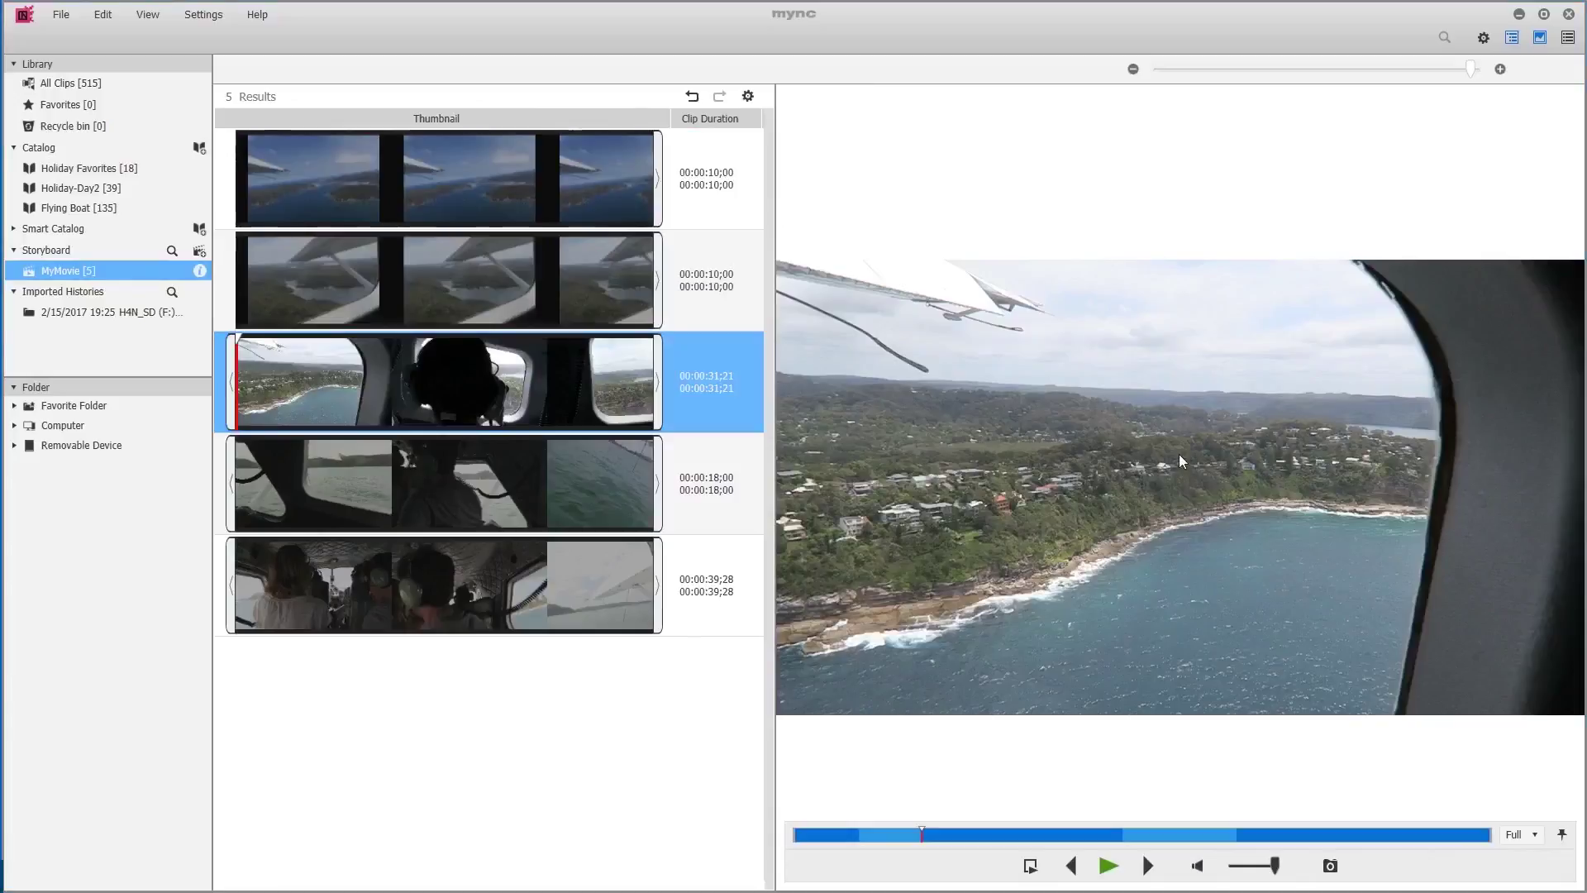
Mute the preview, briefly play the third clip, and browse the fourth and fifth clips.
left_click(1199, 865)
left_click(1110, 868)
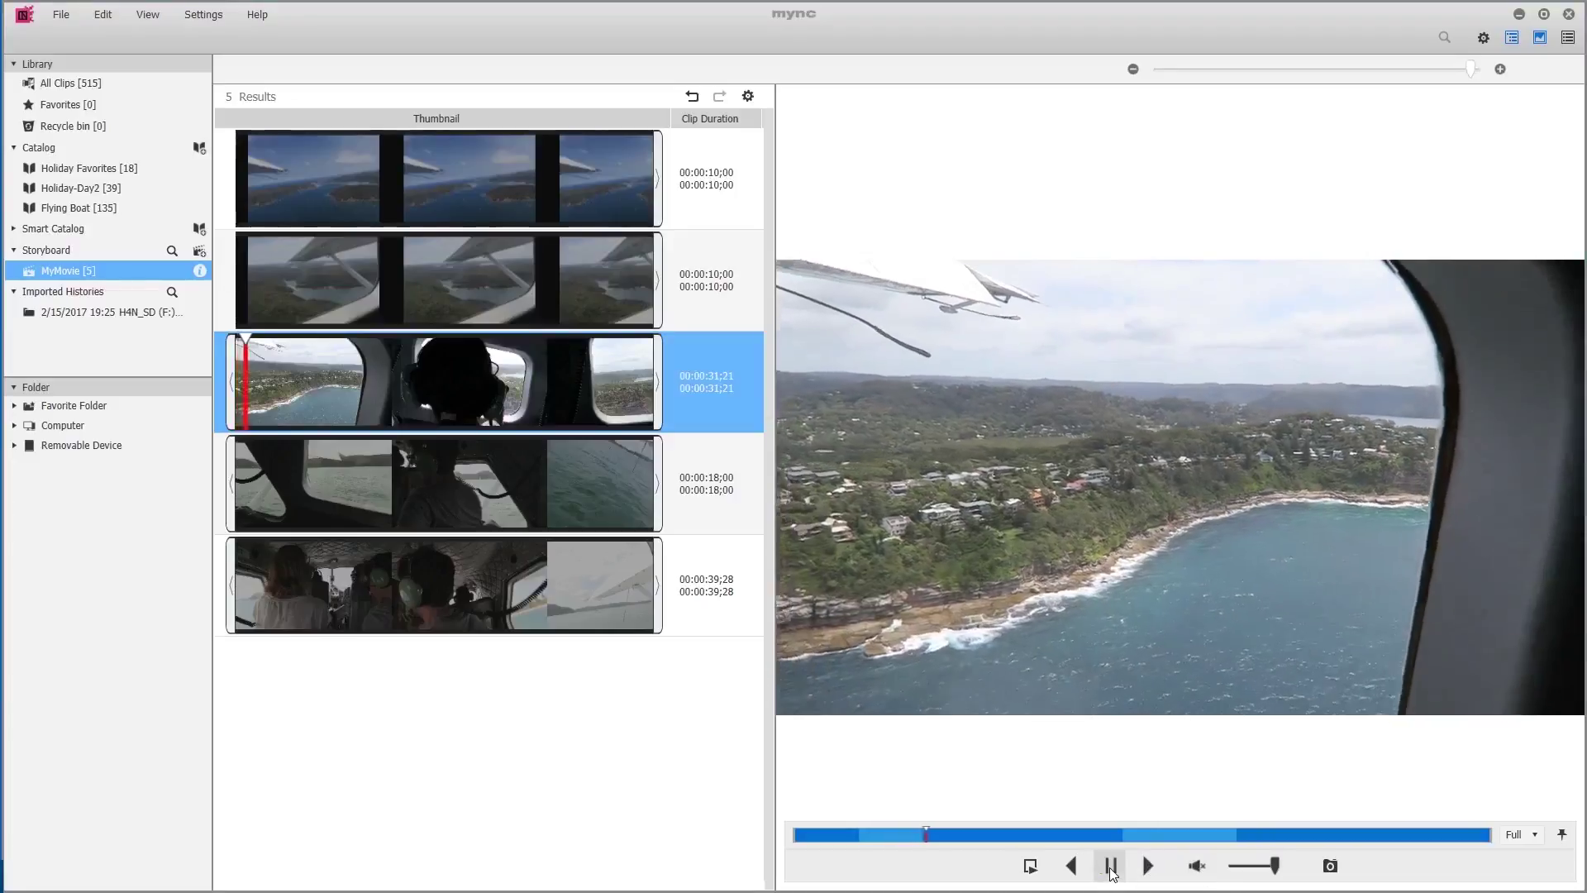
left_click(1110, 868)
left_click(718, 459)
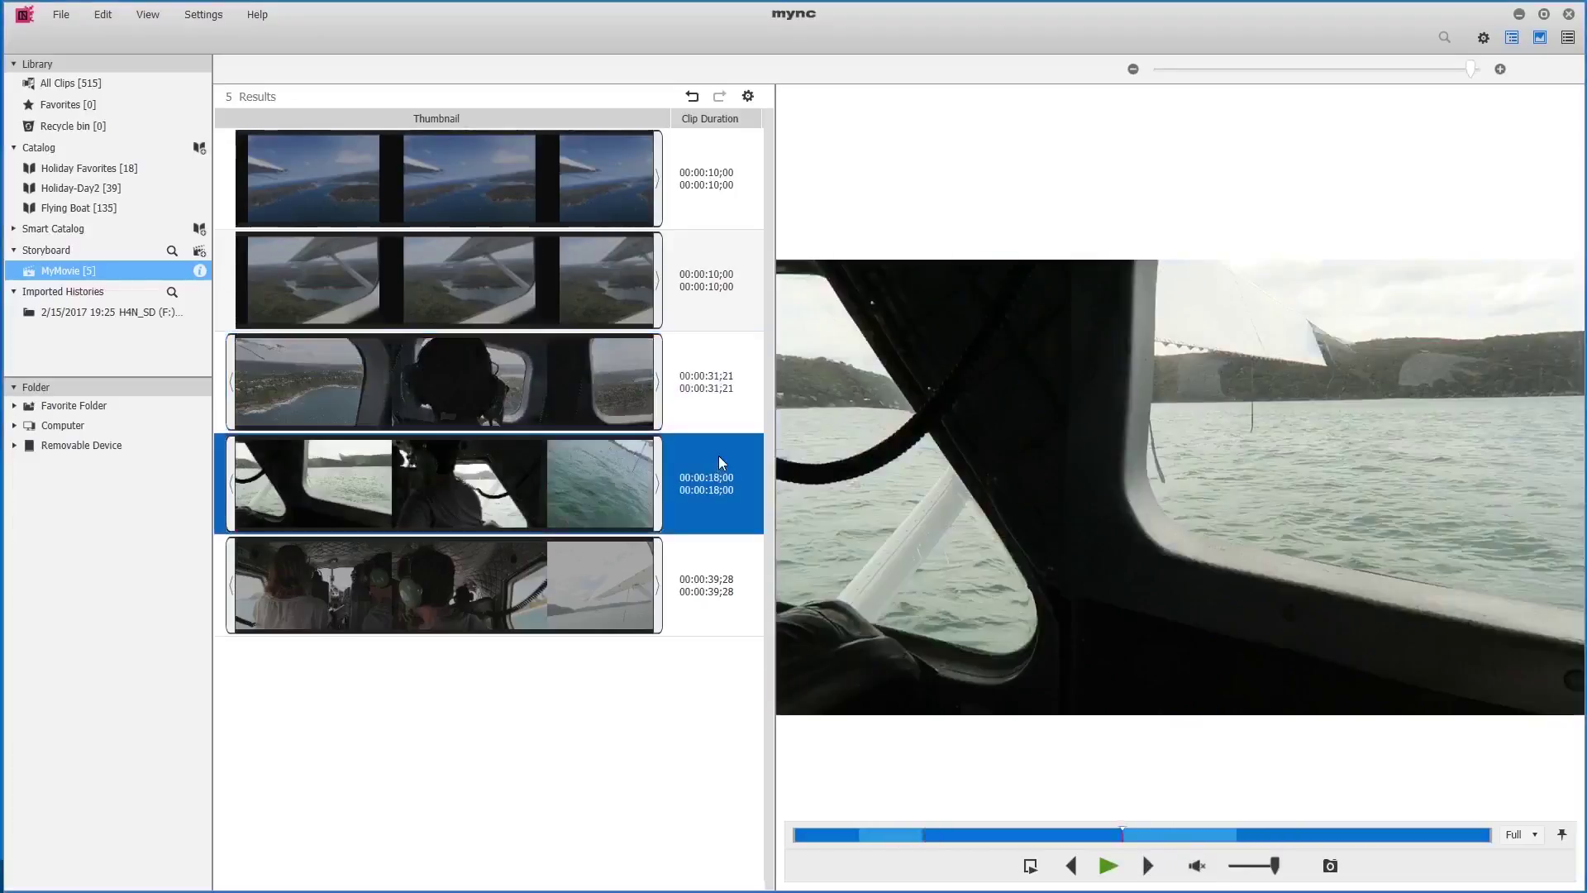
left_click(712, 547)
left_click(708, 385)
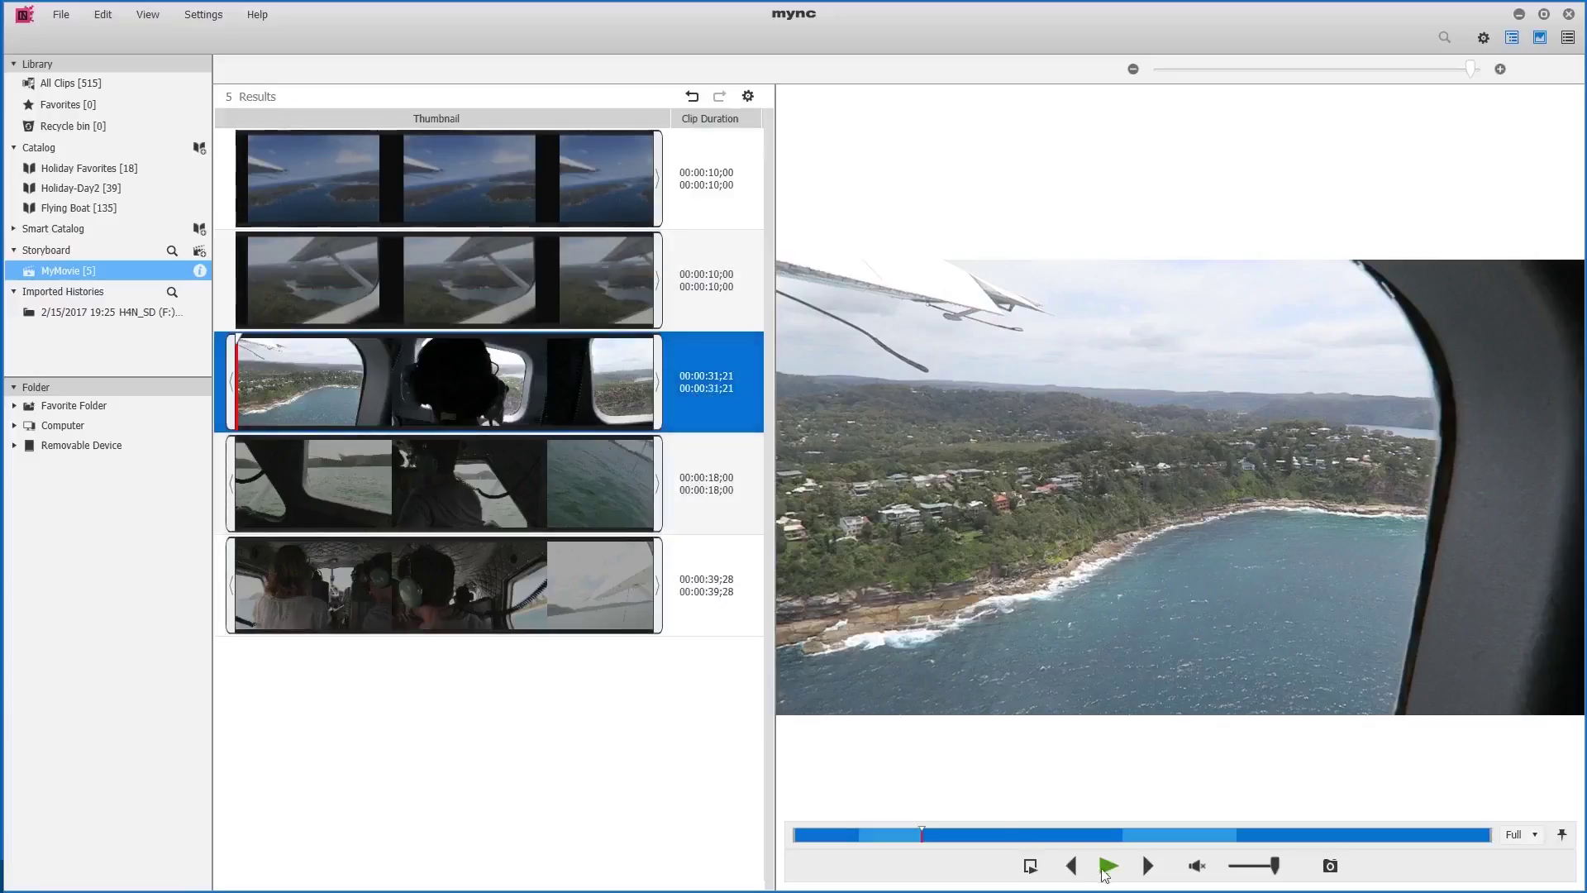
Play part of the 18-second fourth clip, then load the first clip.
left_click(736, 519)
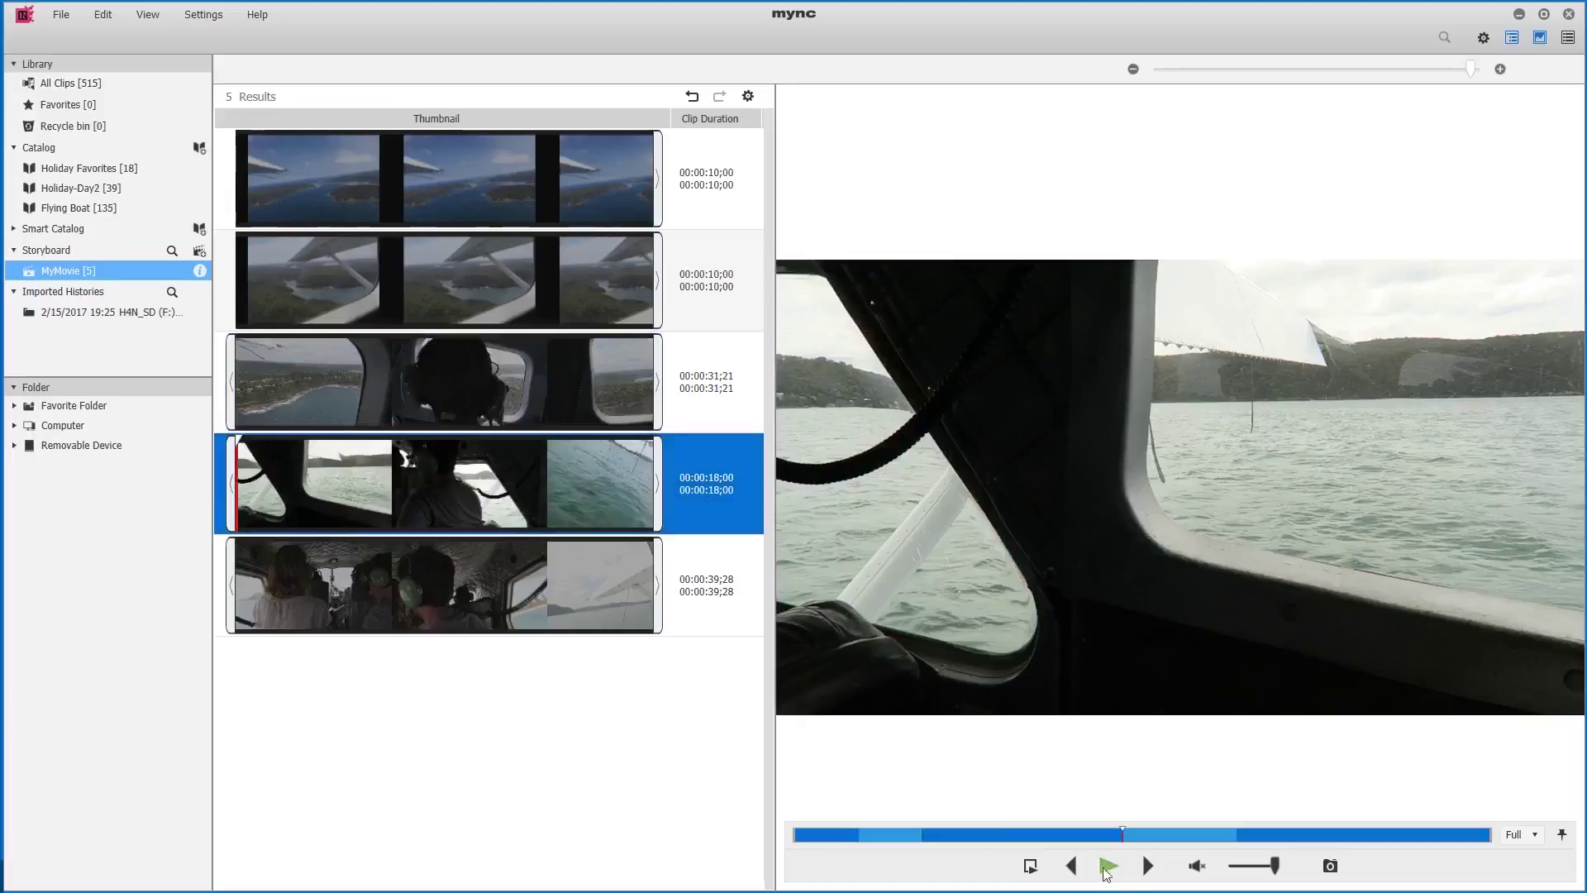
left_click(1108, 866)
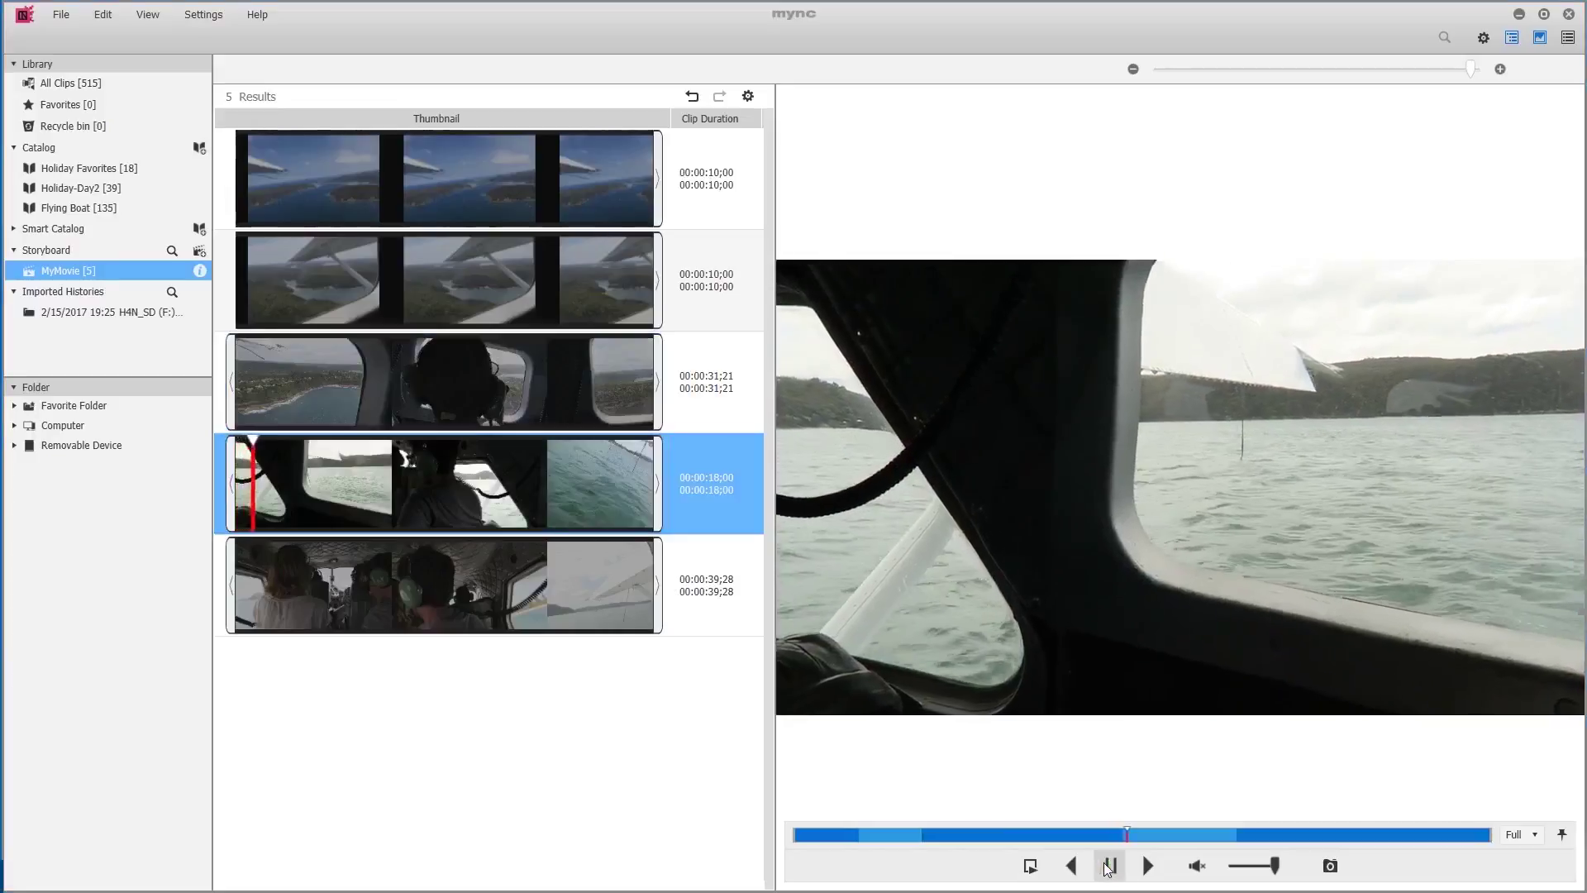
left_click(827, 664)
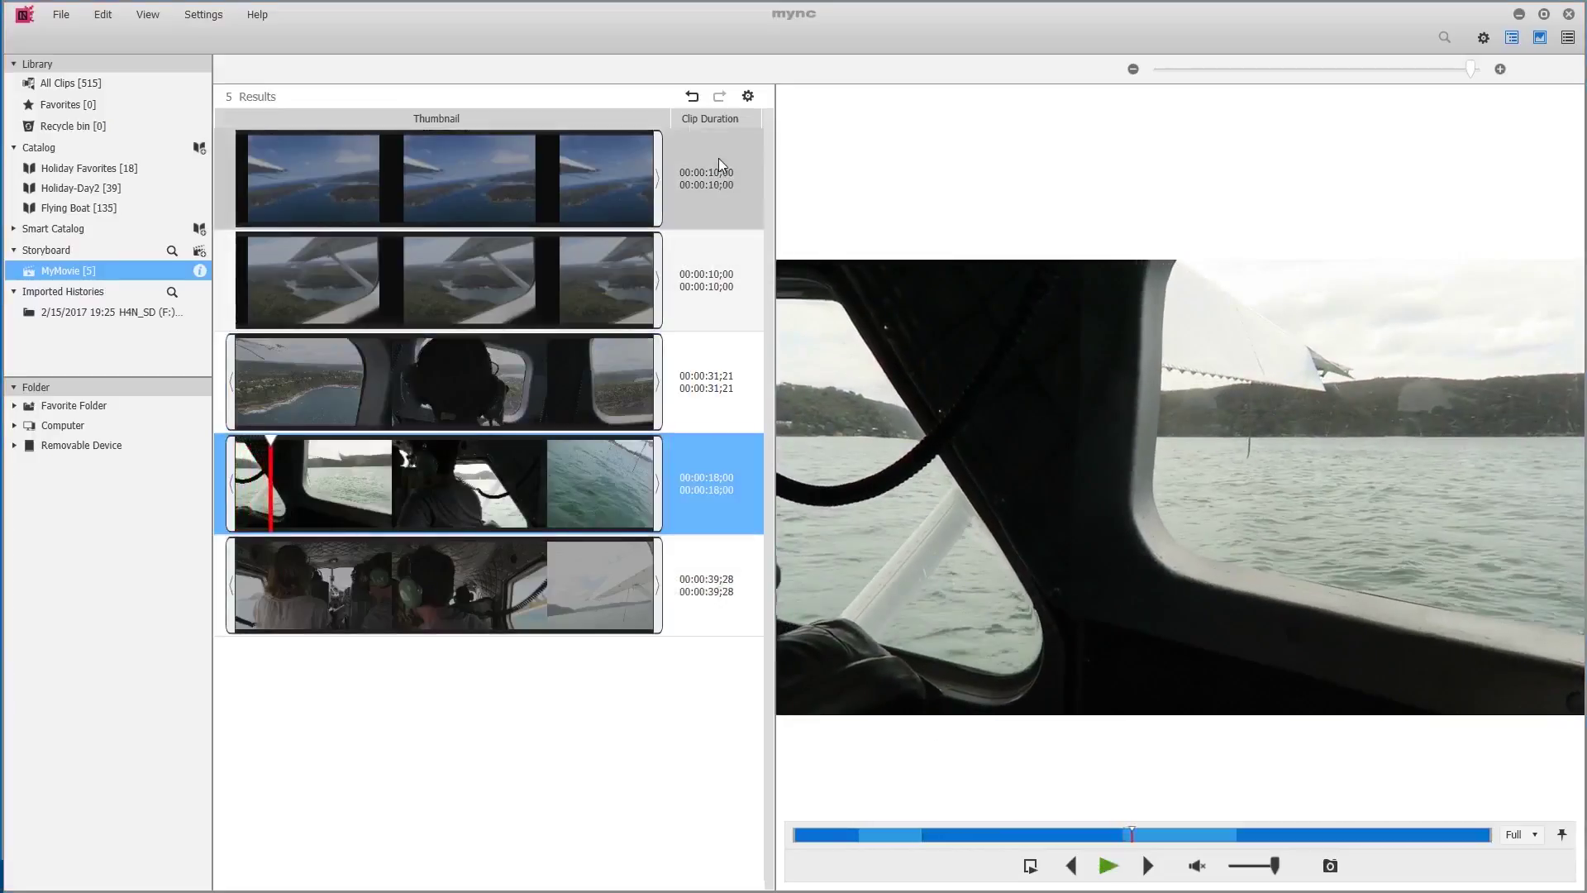
left_click(730, 207)
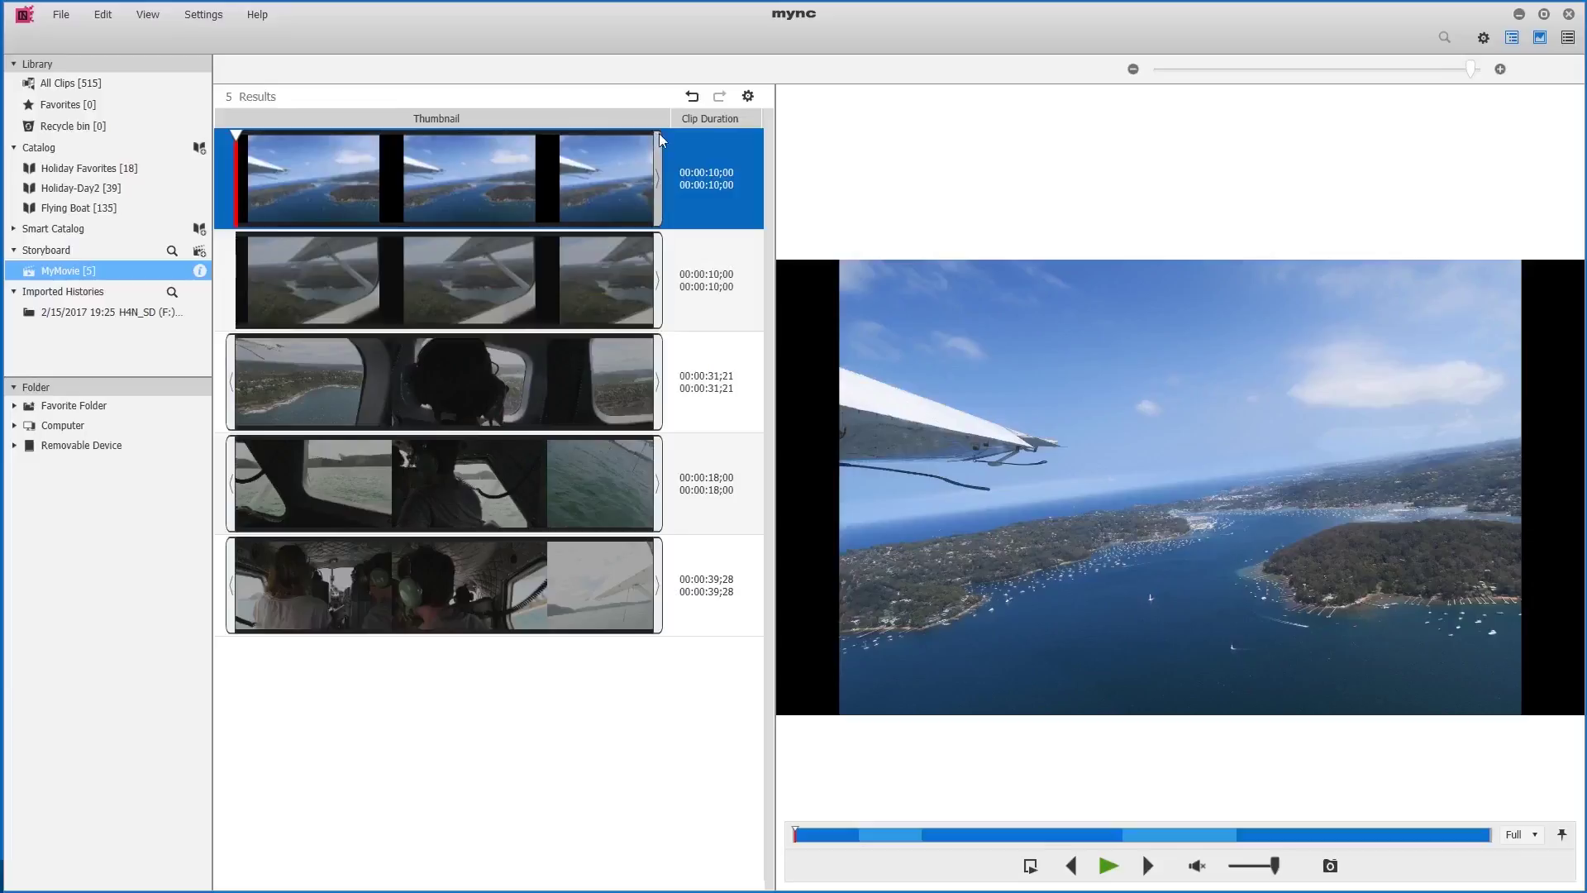
Trim the first clip to 00:00:09;28 and the third clip's both ends to 00:00:22;29.
left_click_drag(661, 189, 544, 181)
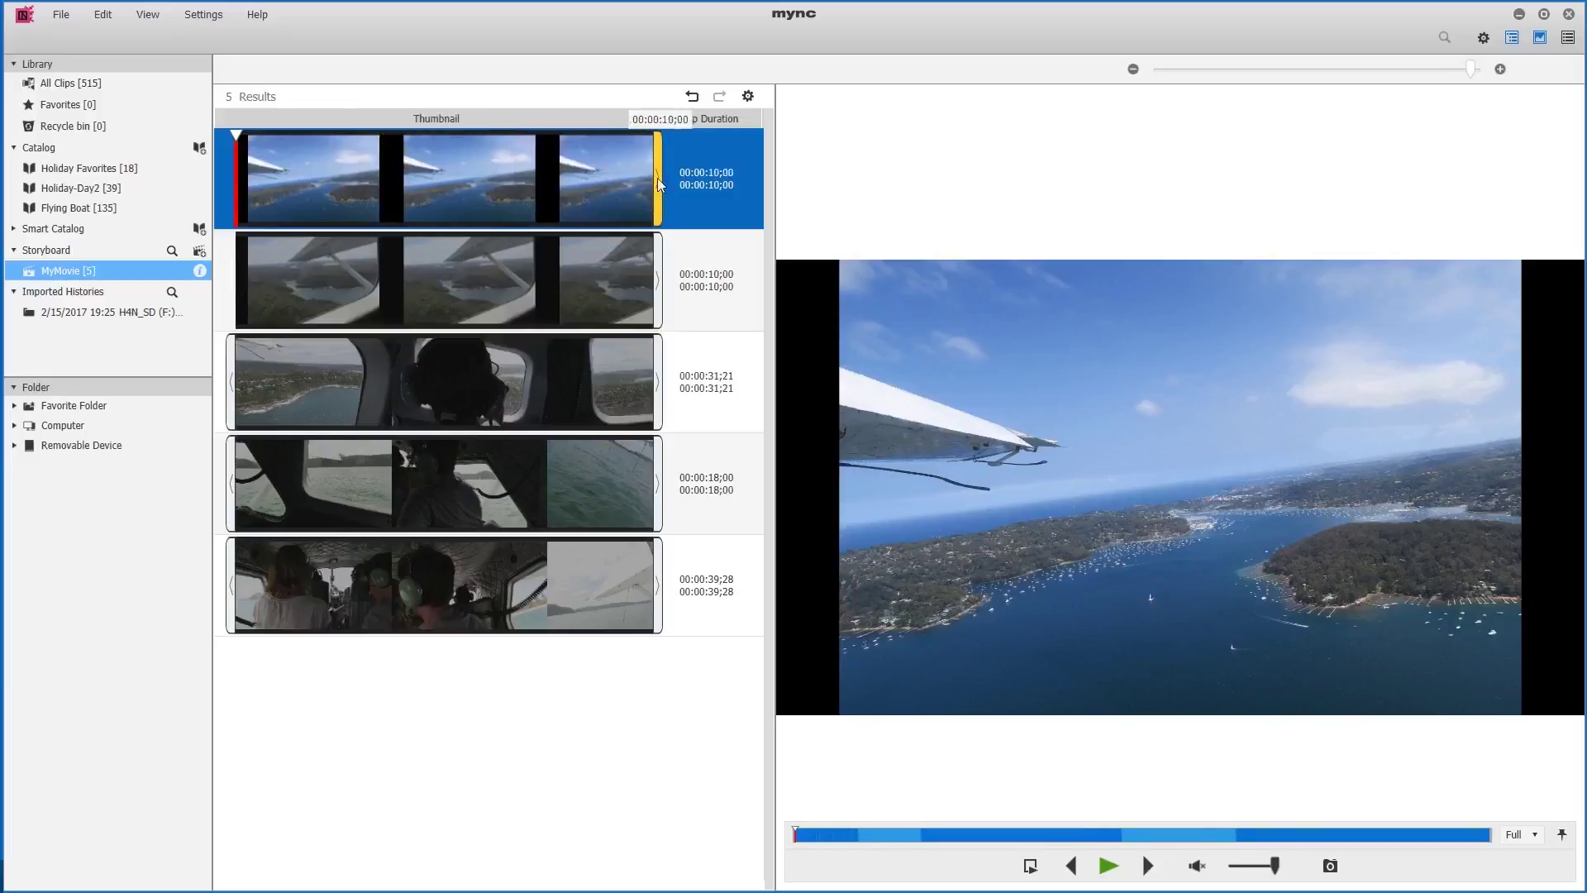
left_click_drag(543, 180, 659, 188)
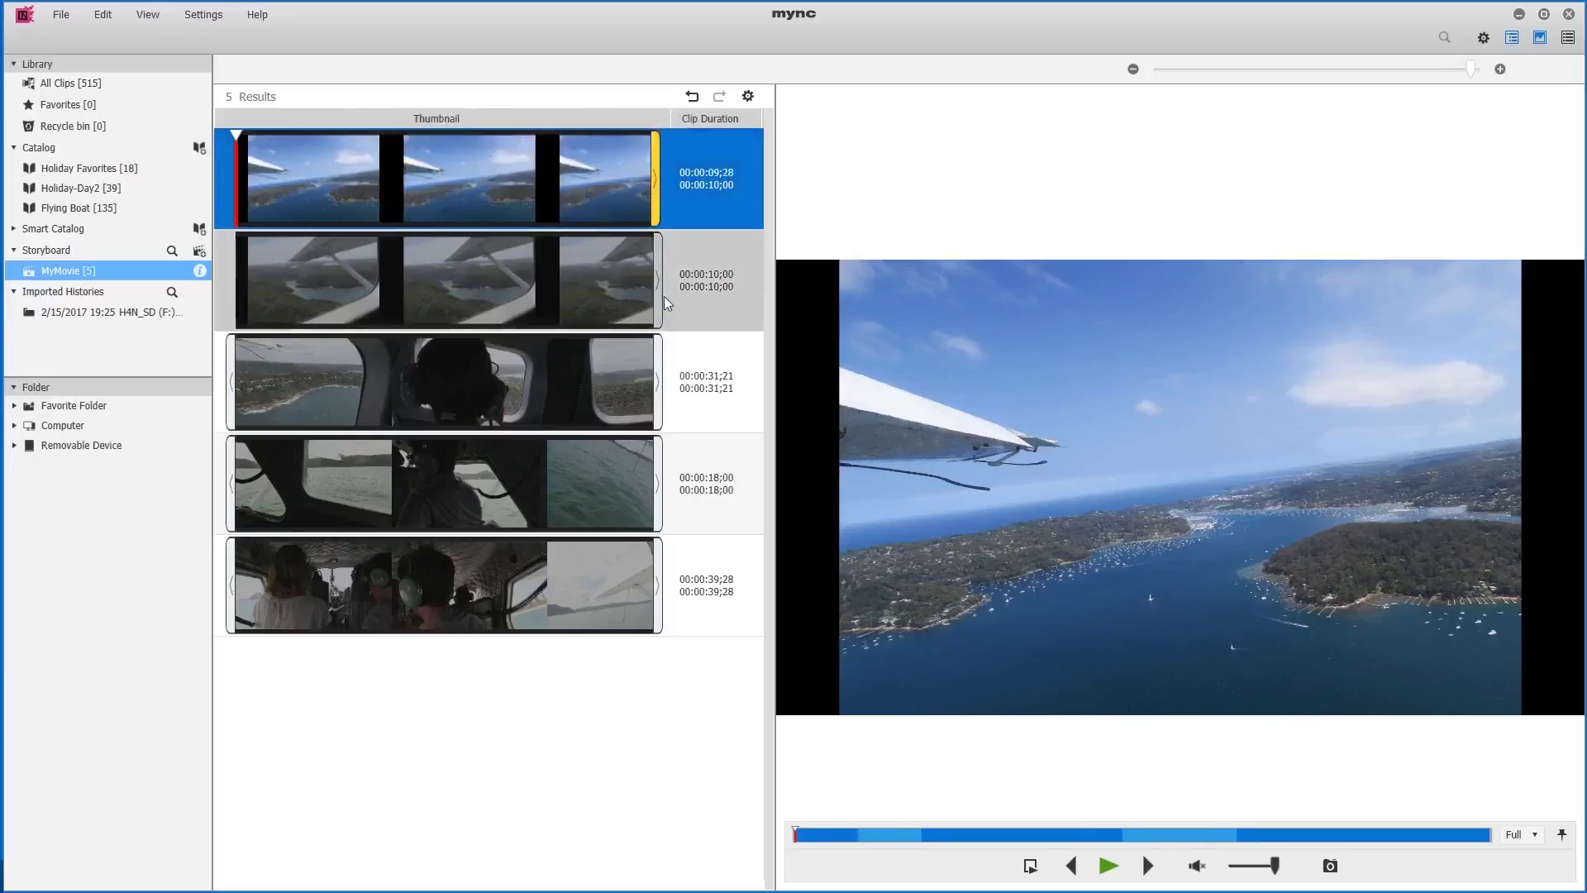
left_click(699, 395)
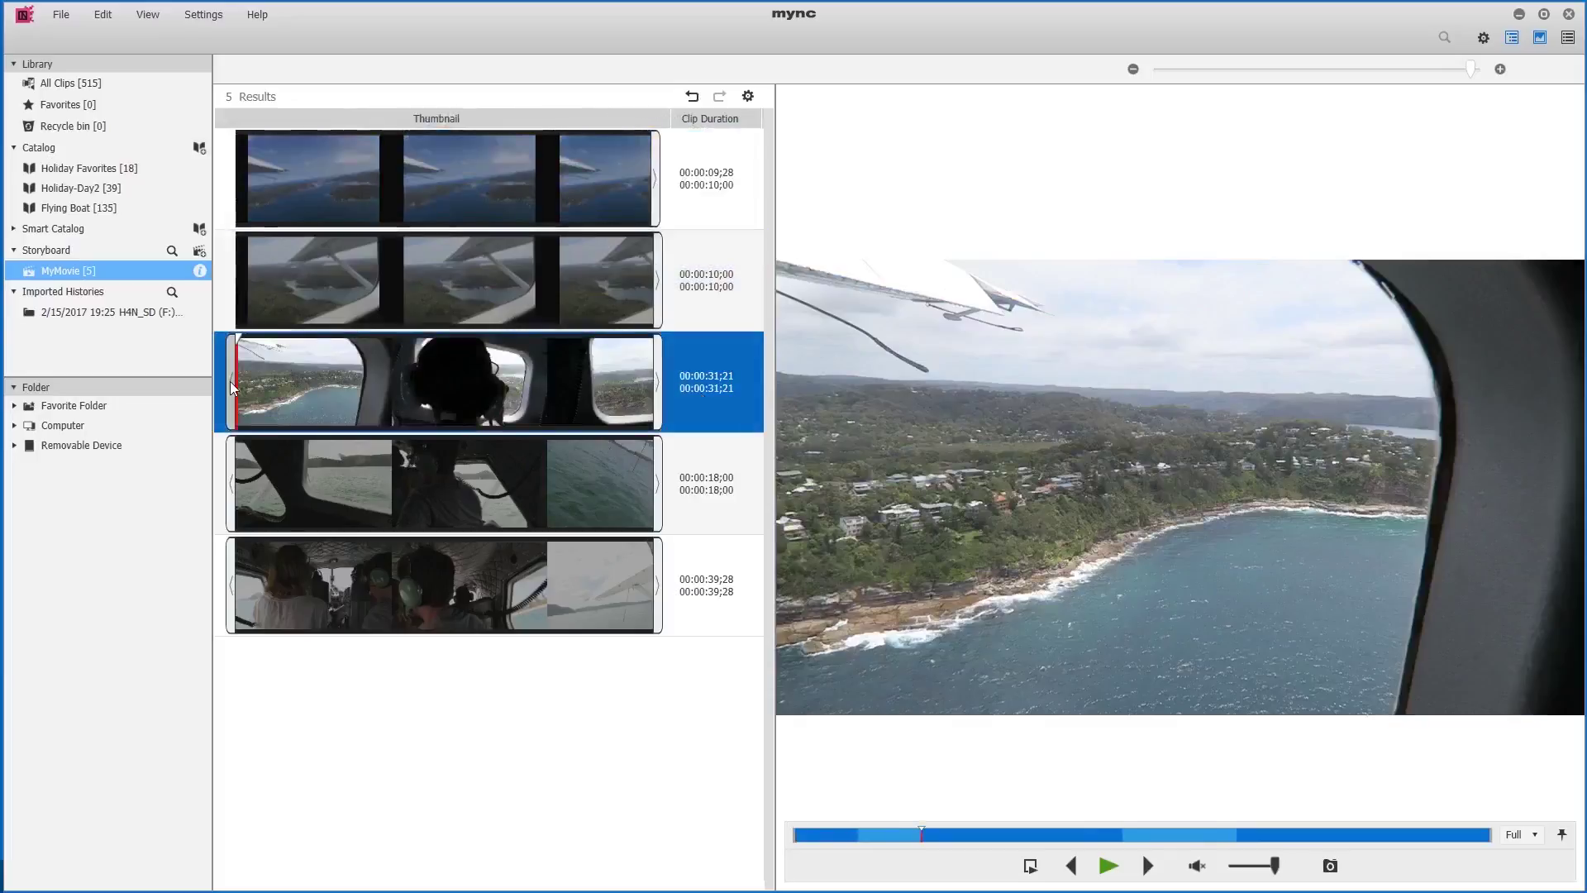
left_click_drag(232, 388, 281, 387)
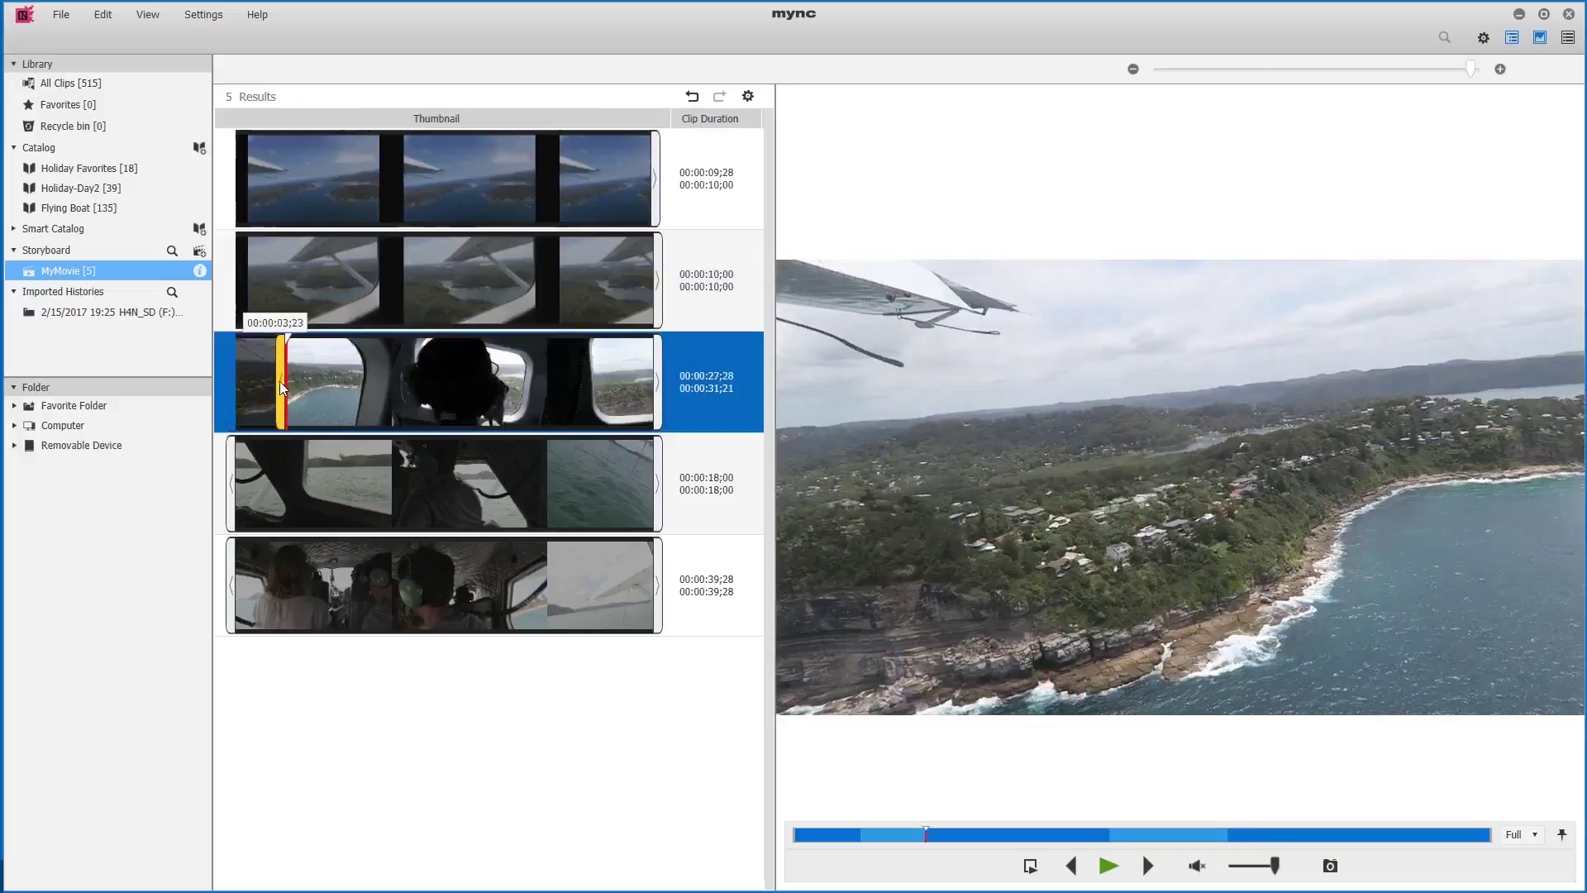
left_click_drag(657, 387, 594, 374)
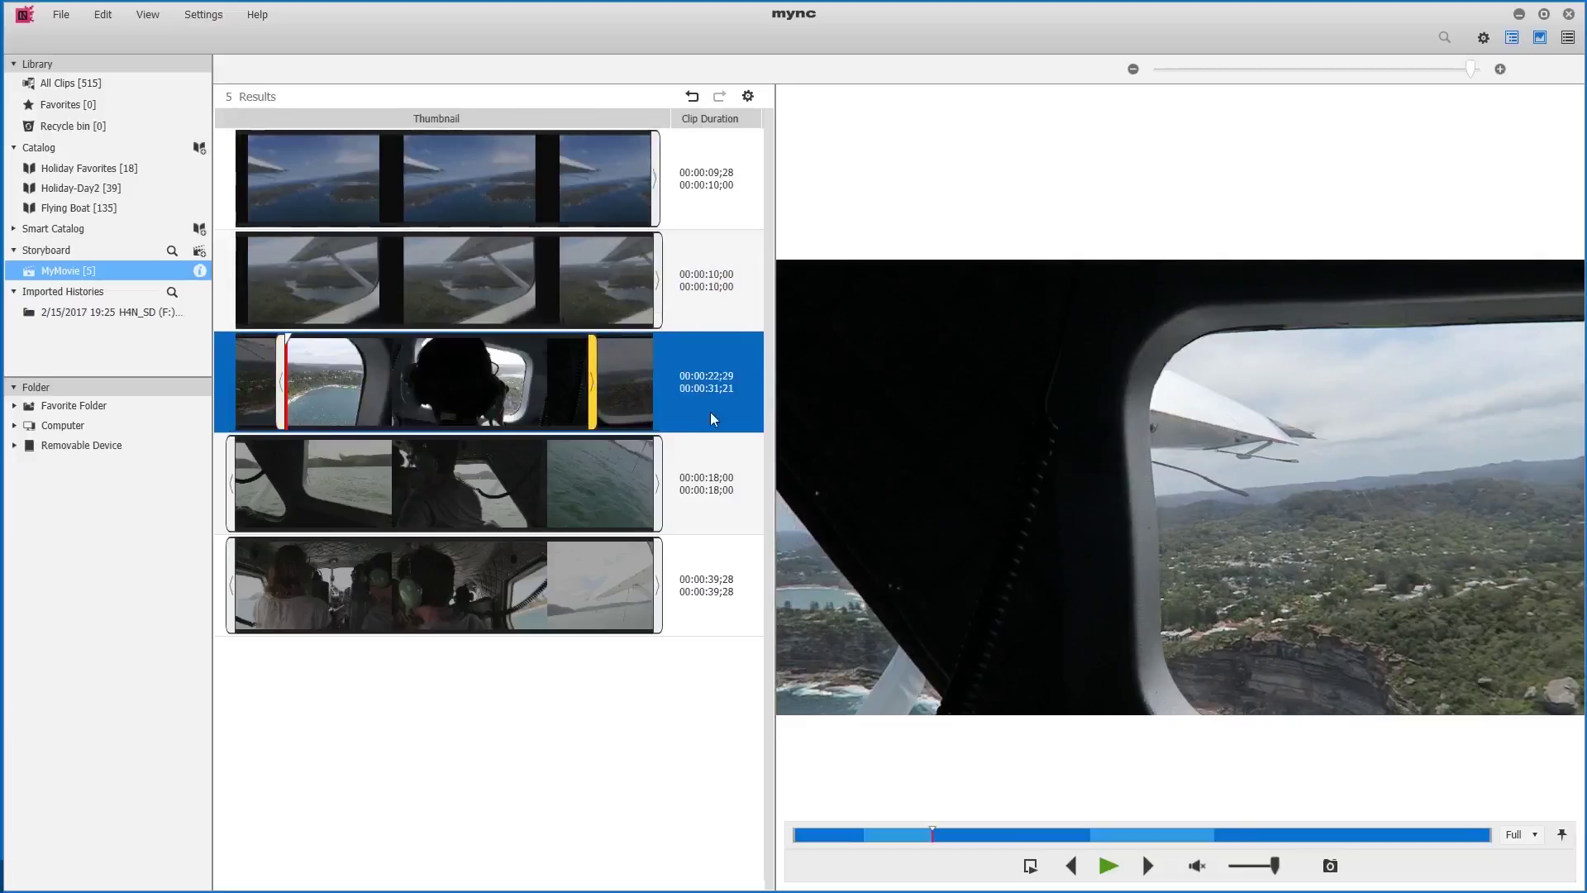
Preview the first clip, then play part of the window-view fourth clip.
left_click(710, 170)
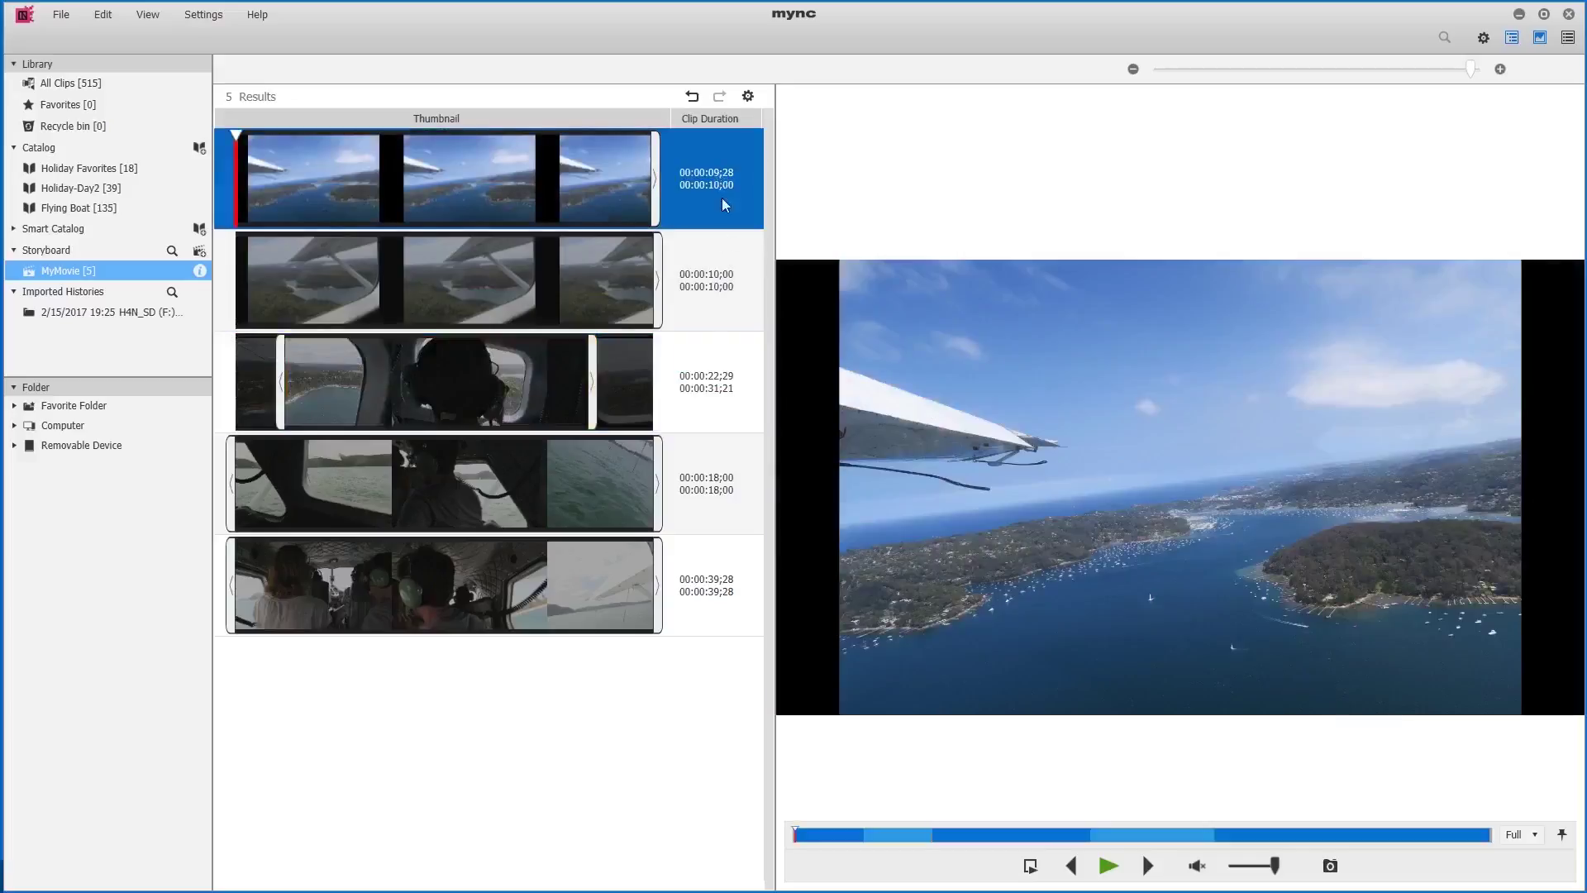
left_click(686, 504)
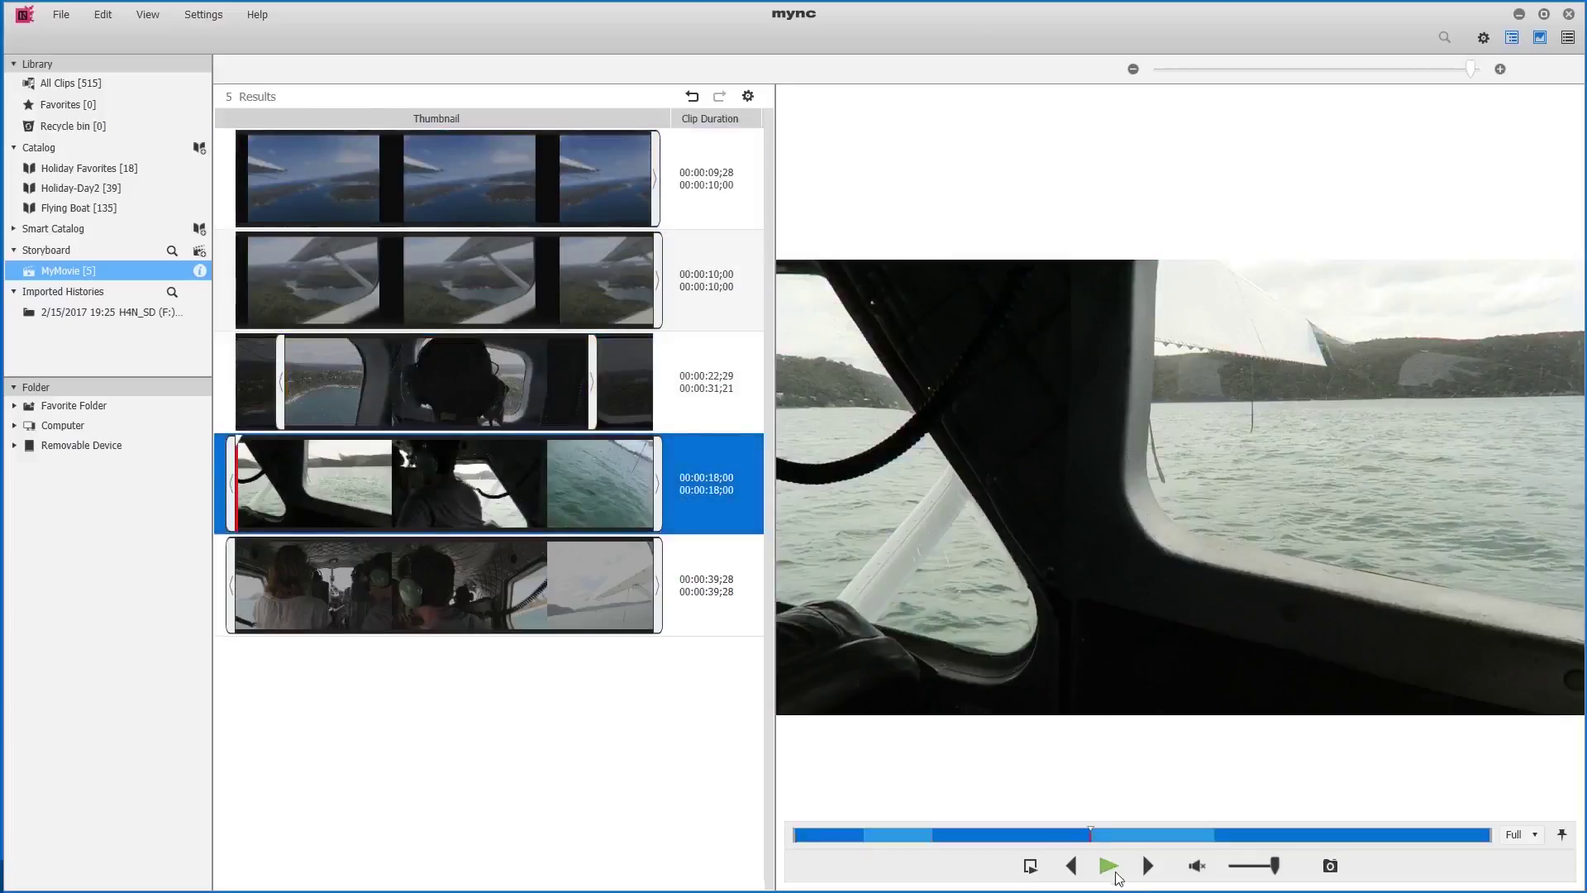
left_click(1109, 865)
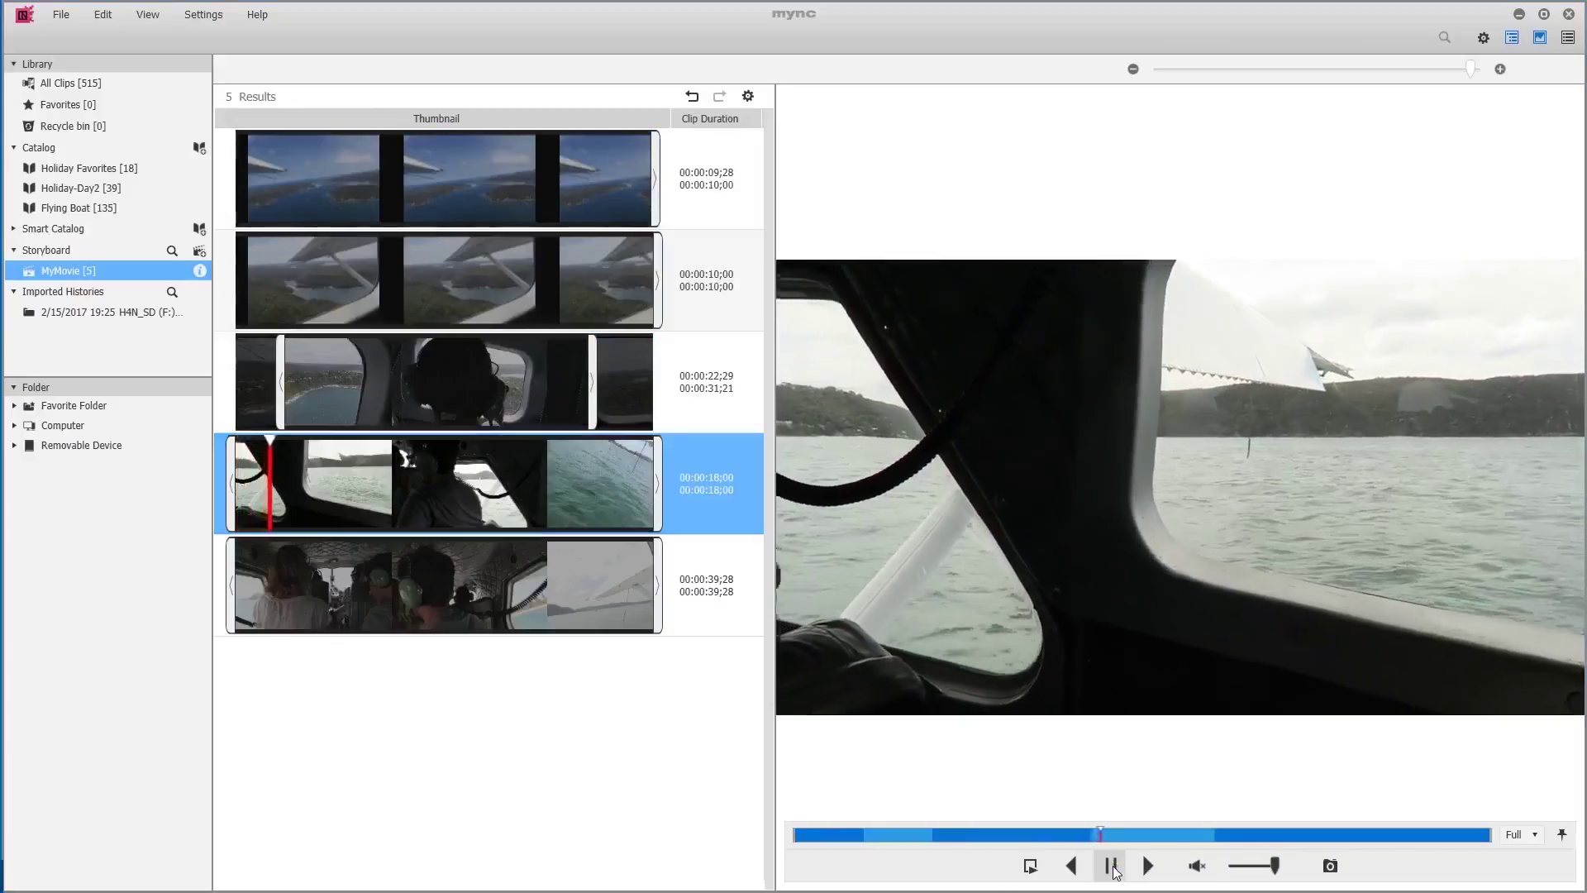
left_click(1111, 865)
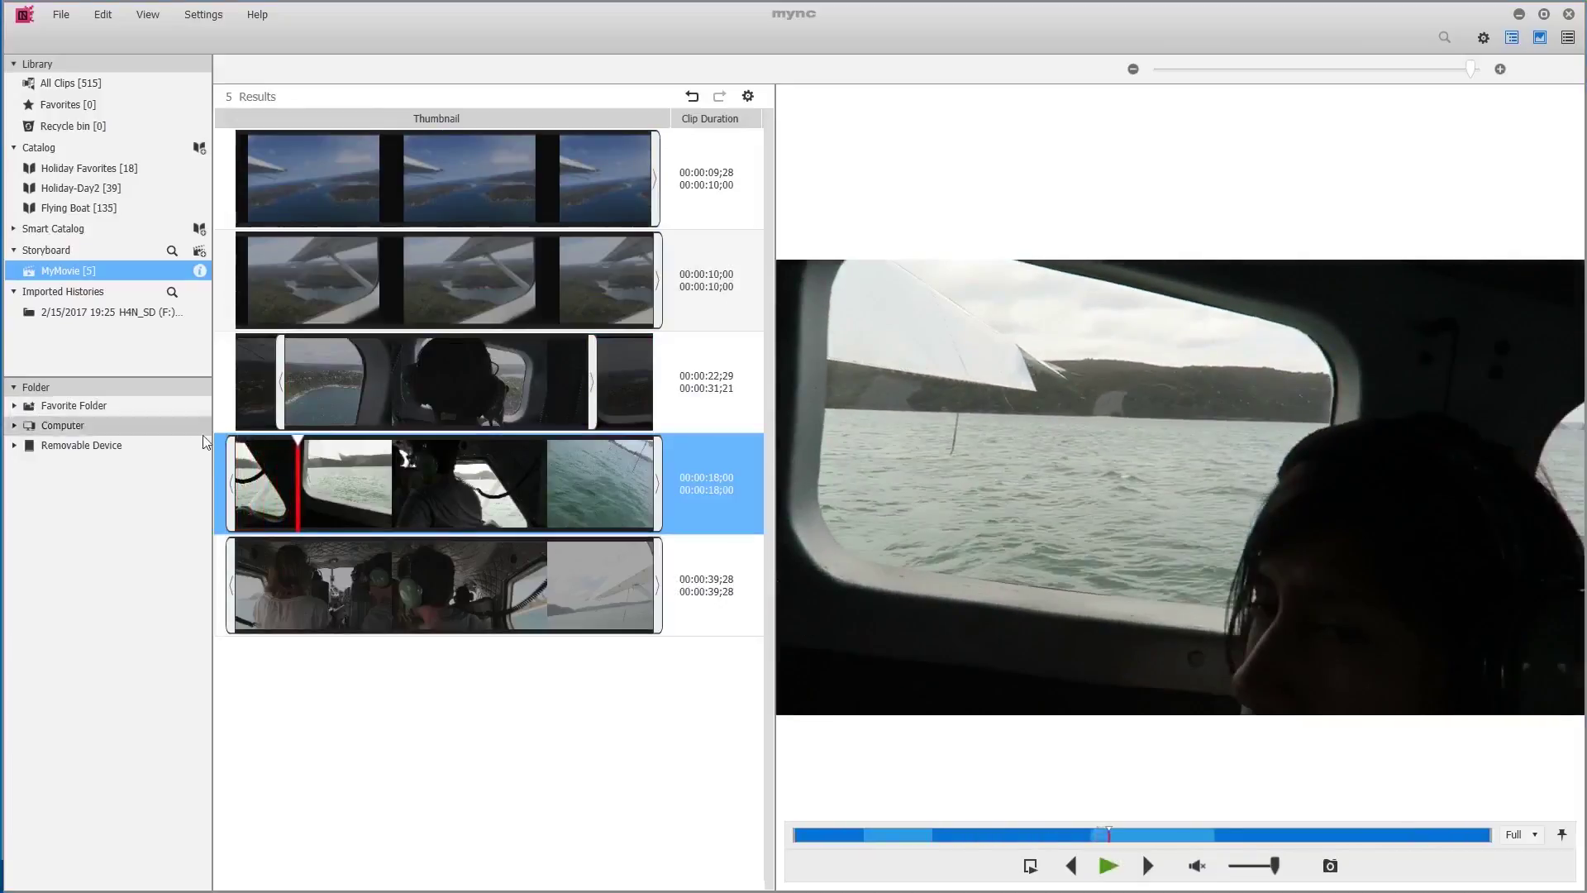
Trim the window-view clip to about 3 seconds and move it to first place.
left_click(302, 447)
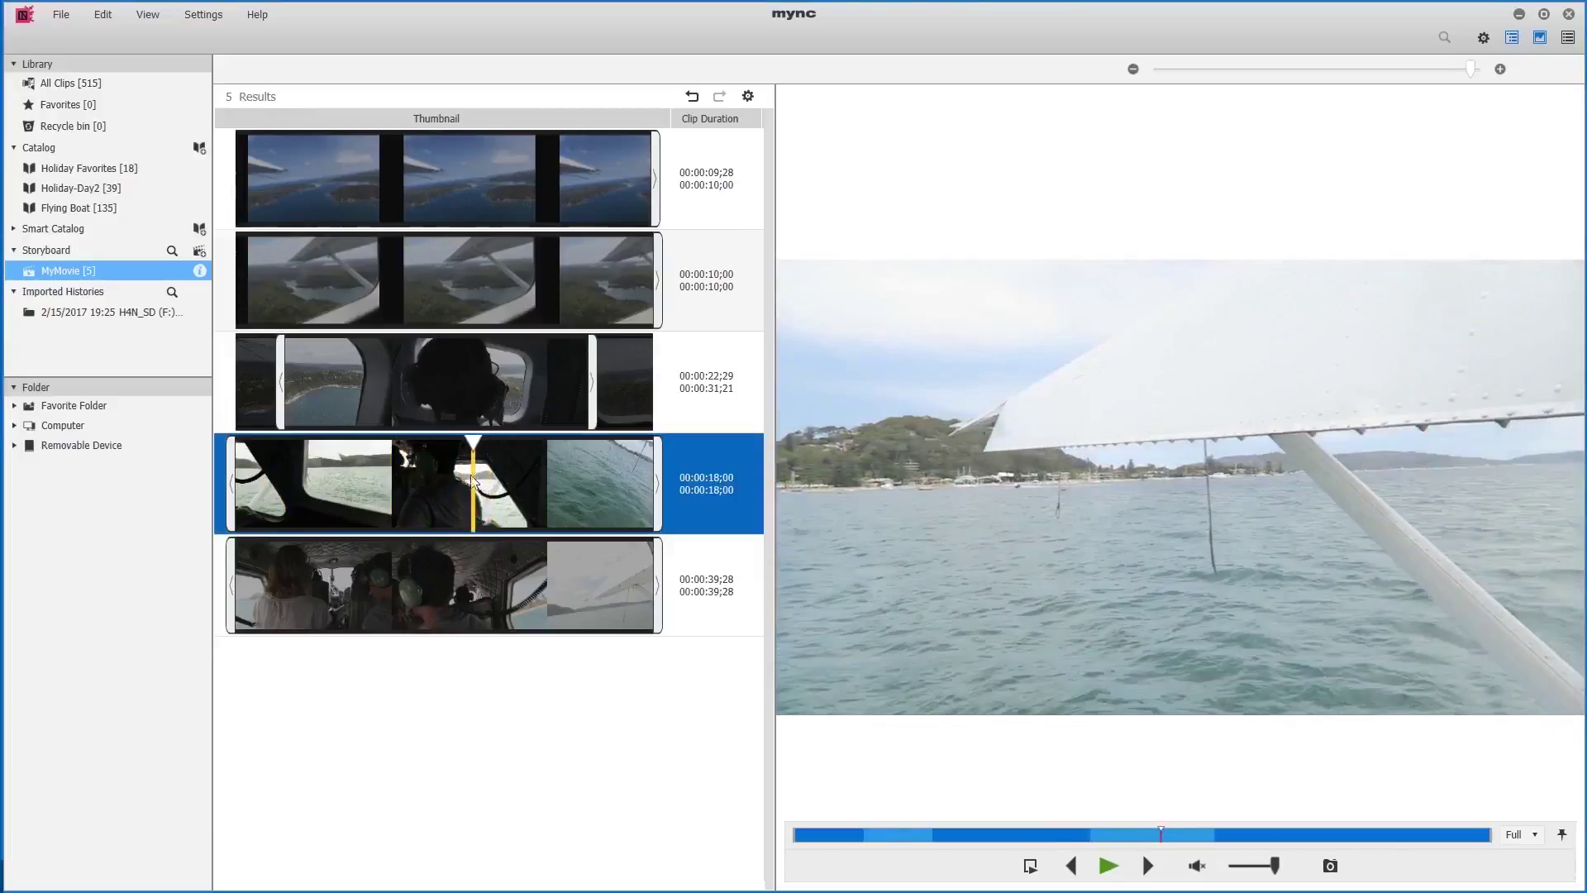
left_click_drag(233, 488, 473, 496)
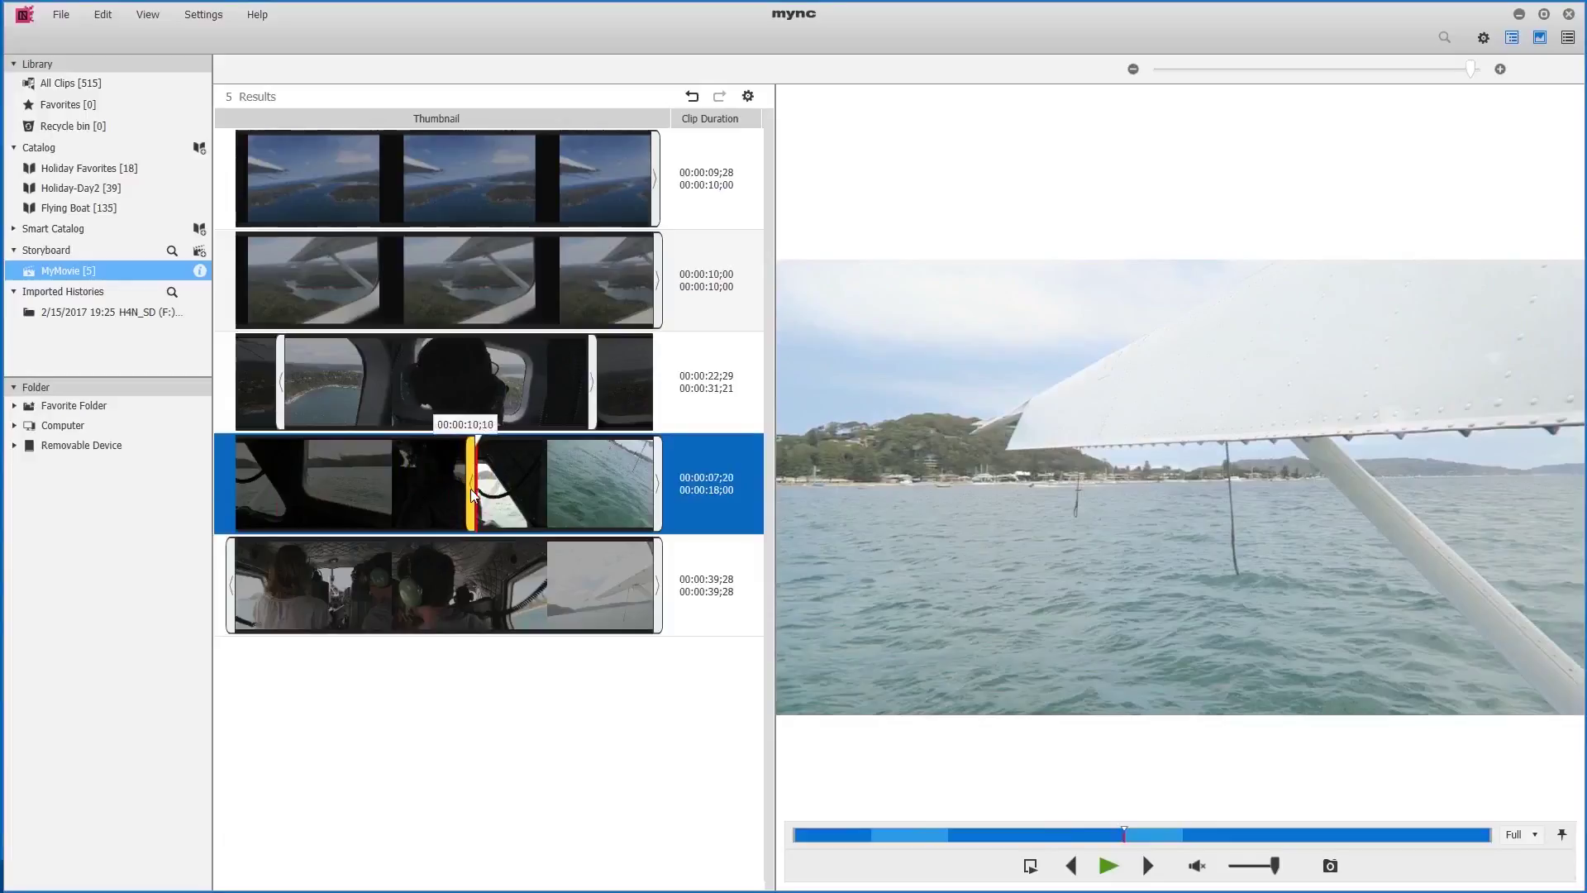
mouse_move(658, 488)
left_mouse_down()
mouse_move(537, 484)
mouse_move(552, 486)
left_mouse_up()
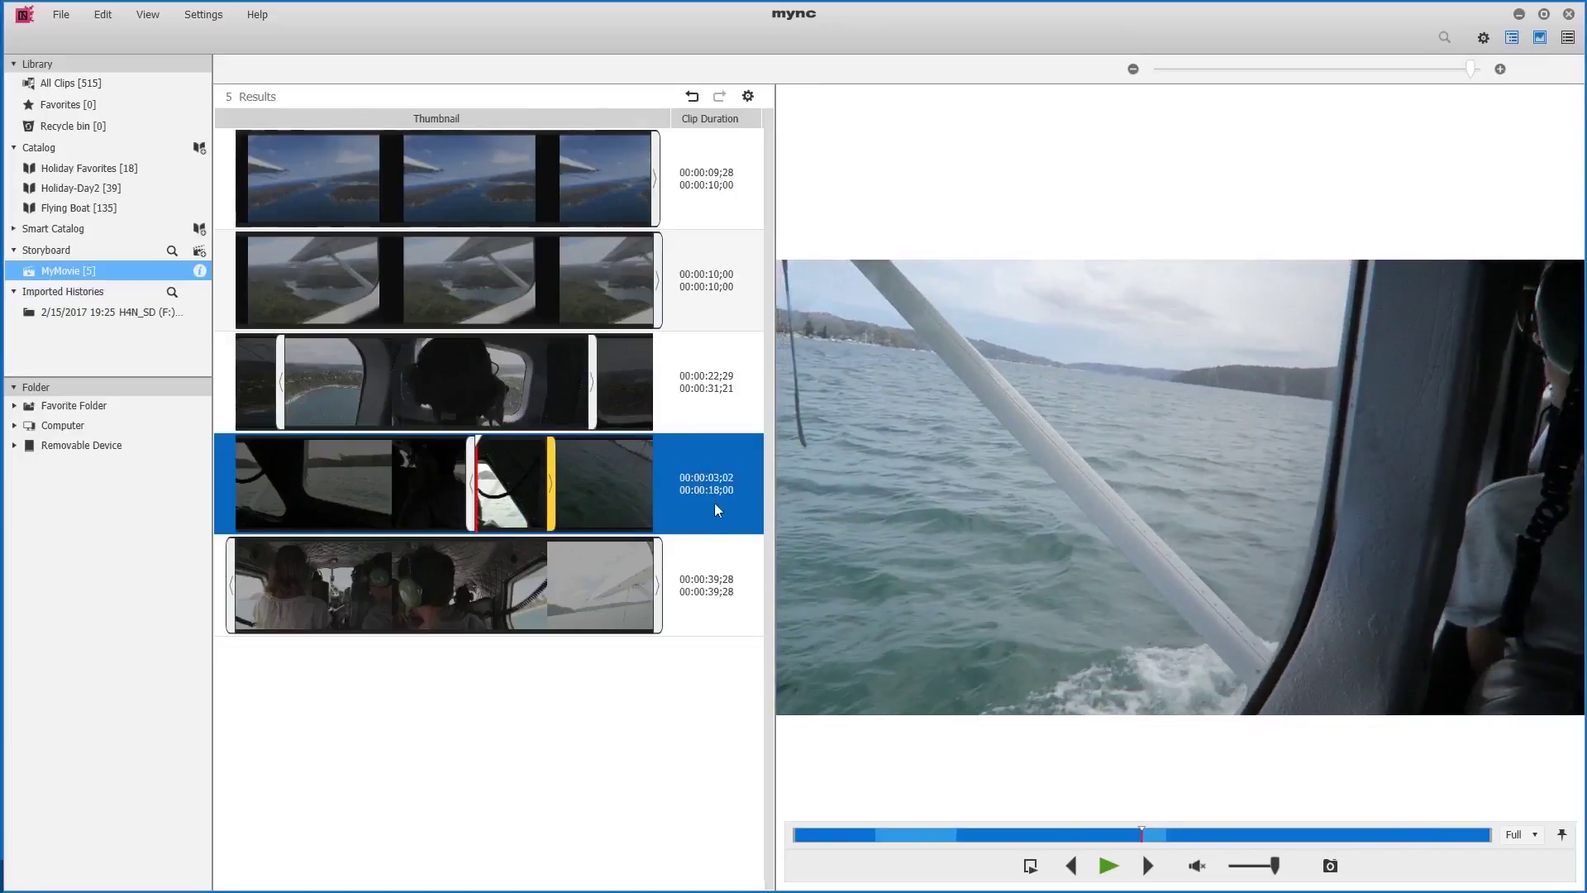
left_click_drag(741, 501, 730, 142)
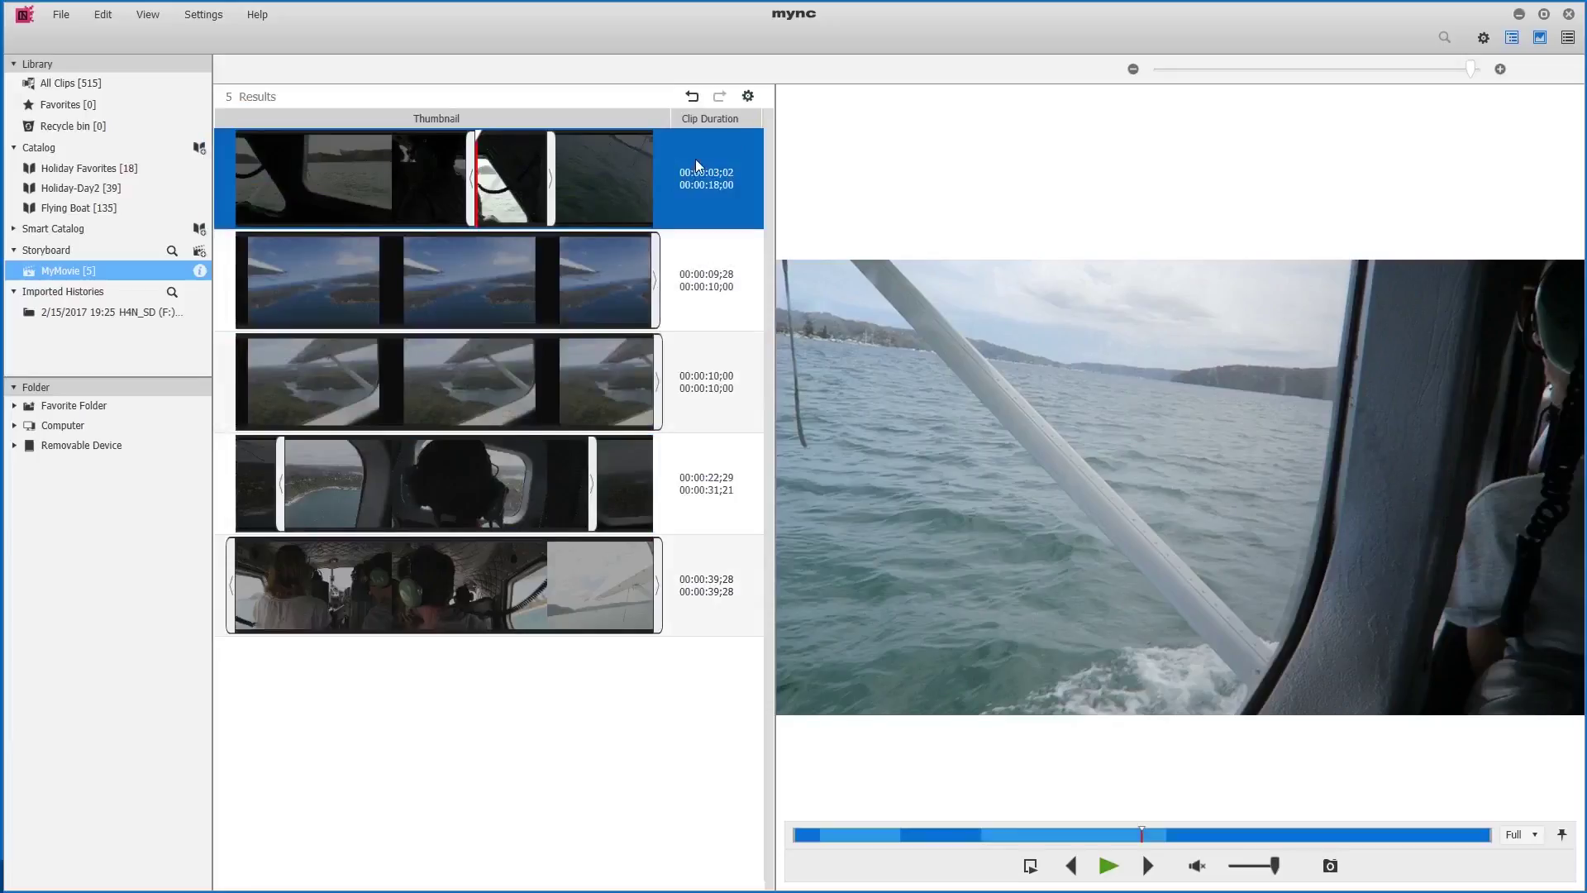
Move the wing-strut clip to second place and cut the blue-water clip to 00:00:03;00.
left_click(736, 296)
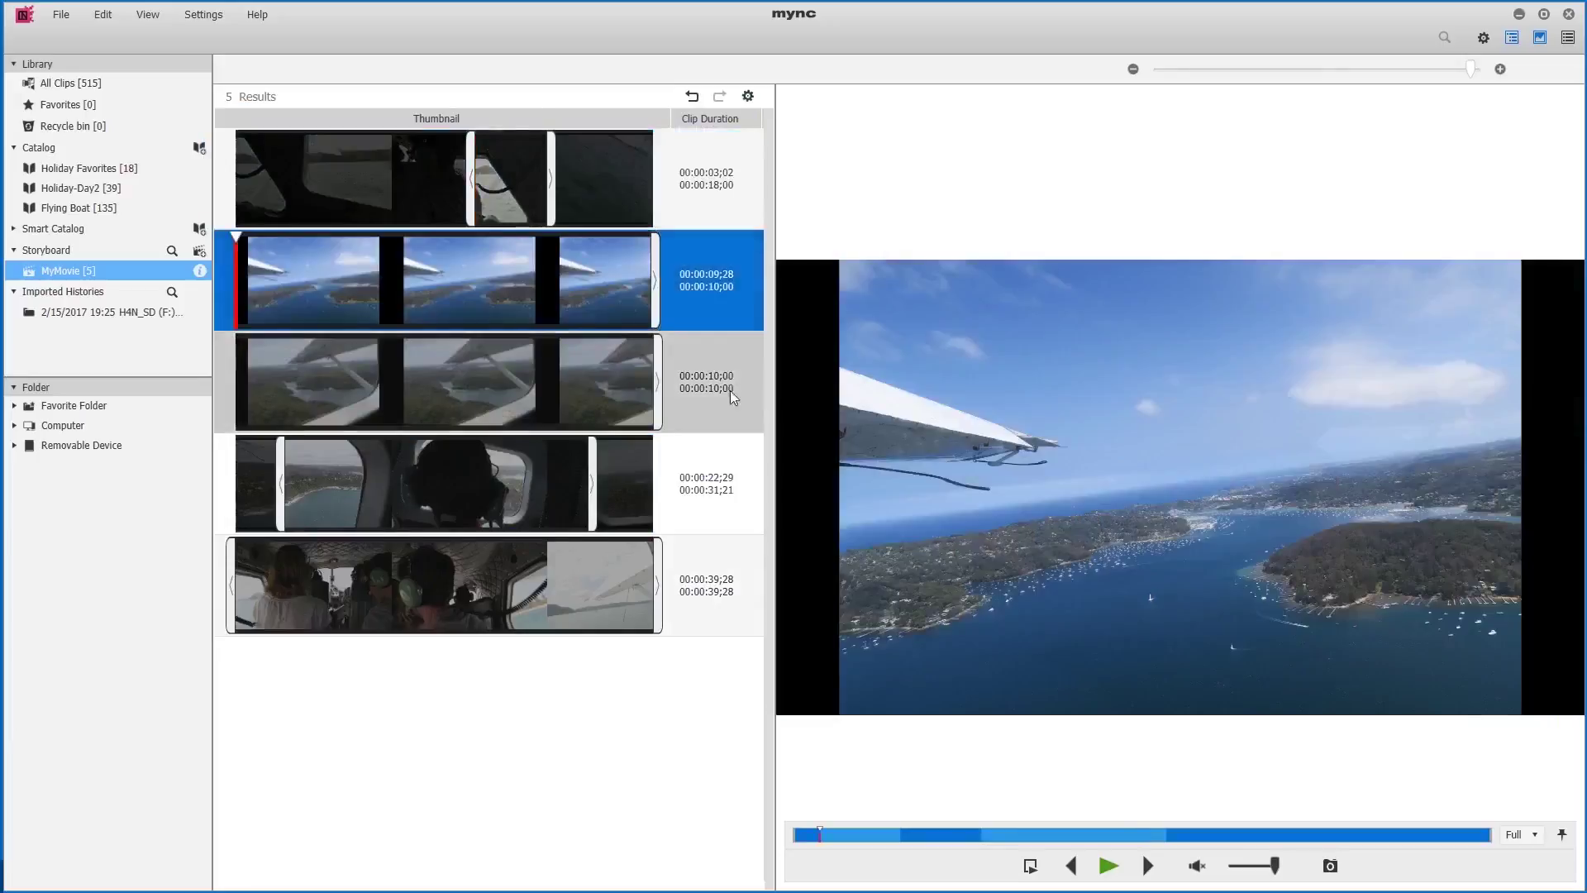
left_click(732, 405)
mouse_move(726, 415)
left_mouse_down()
mouse_move(719, 256)
mouse_move(366, 287)
left_mouse_up()
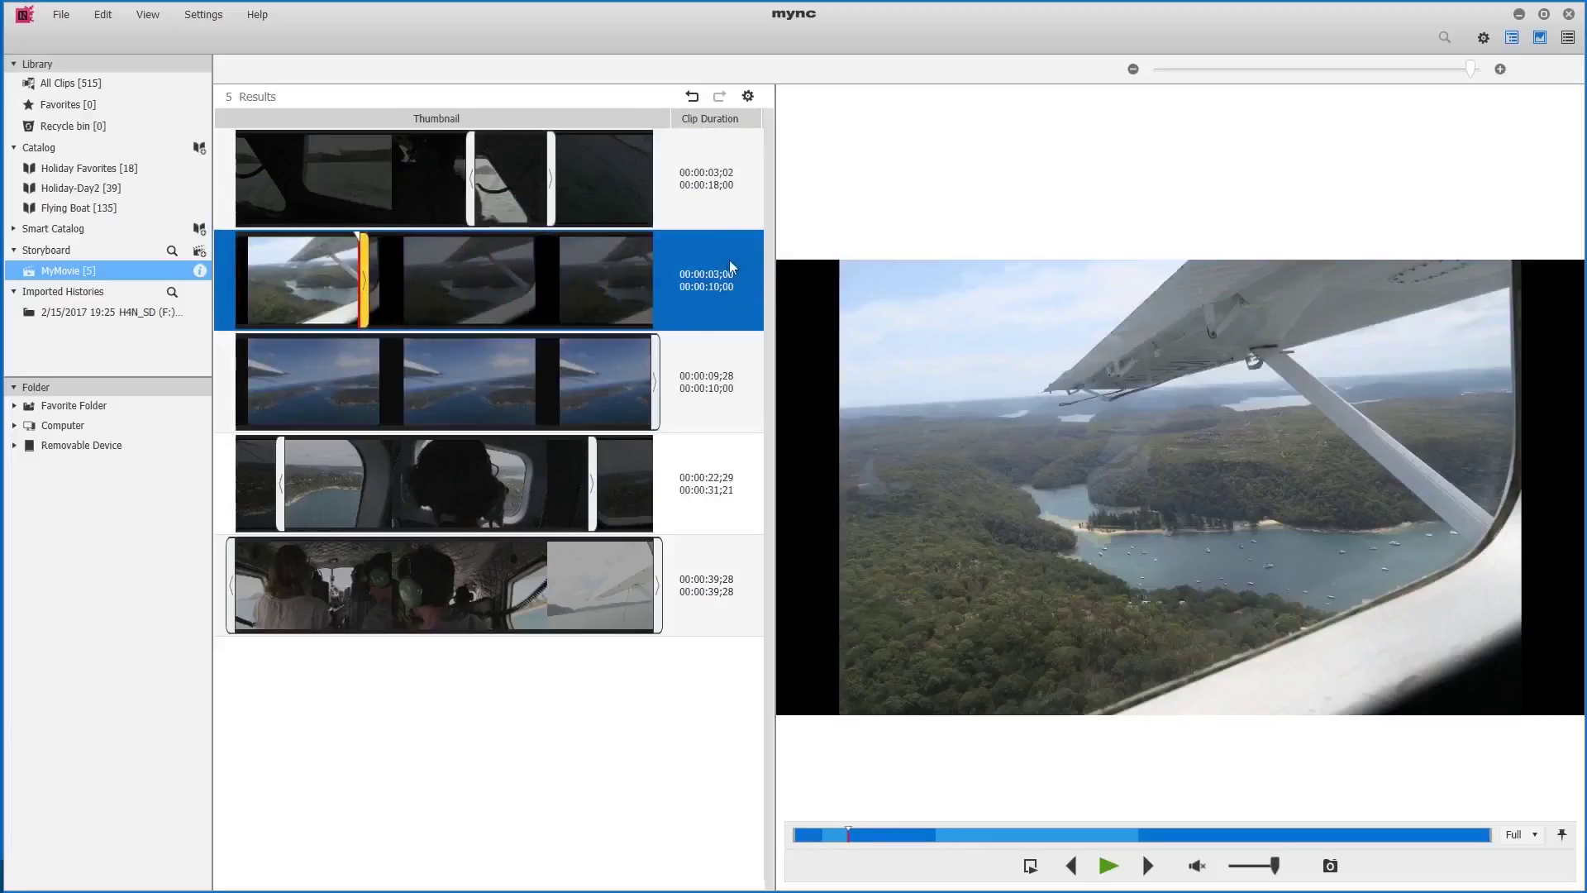
left_click_drag(659, 392, 368, 375)
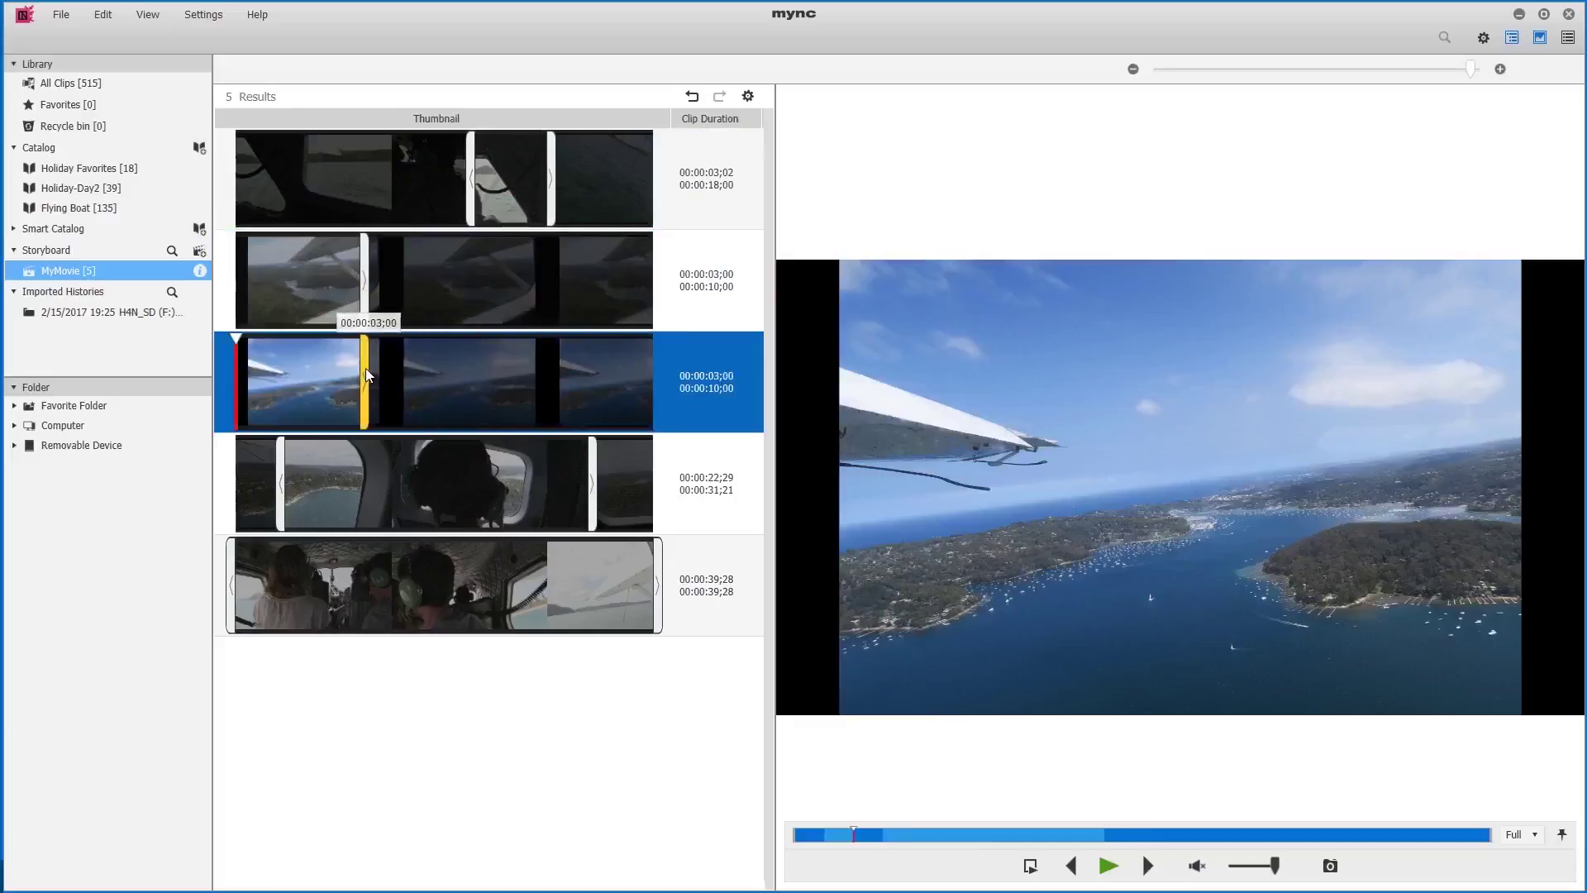
Trim the cockpit coastline clip to 00:00:05;05, replaying it to check the cut.
left_click(701, 459)
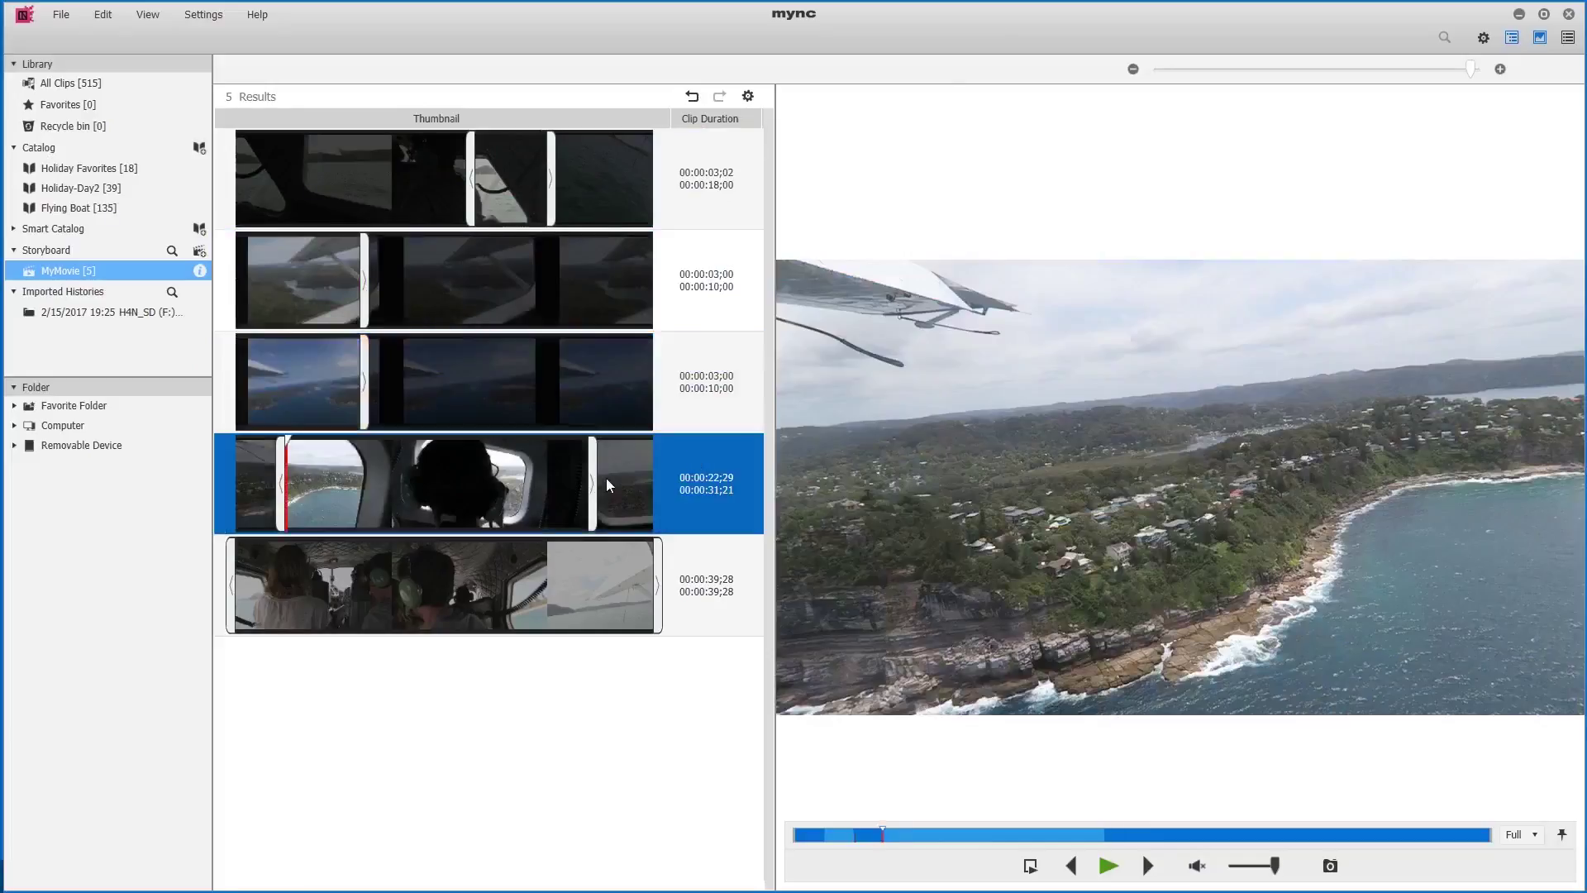
left_click_drag(592, 485, 348, 472)
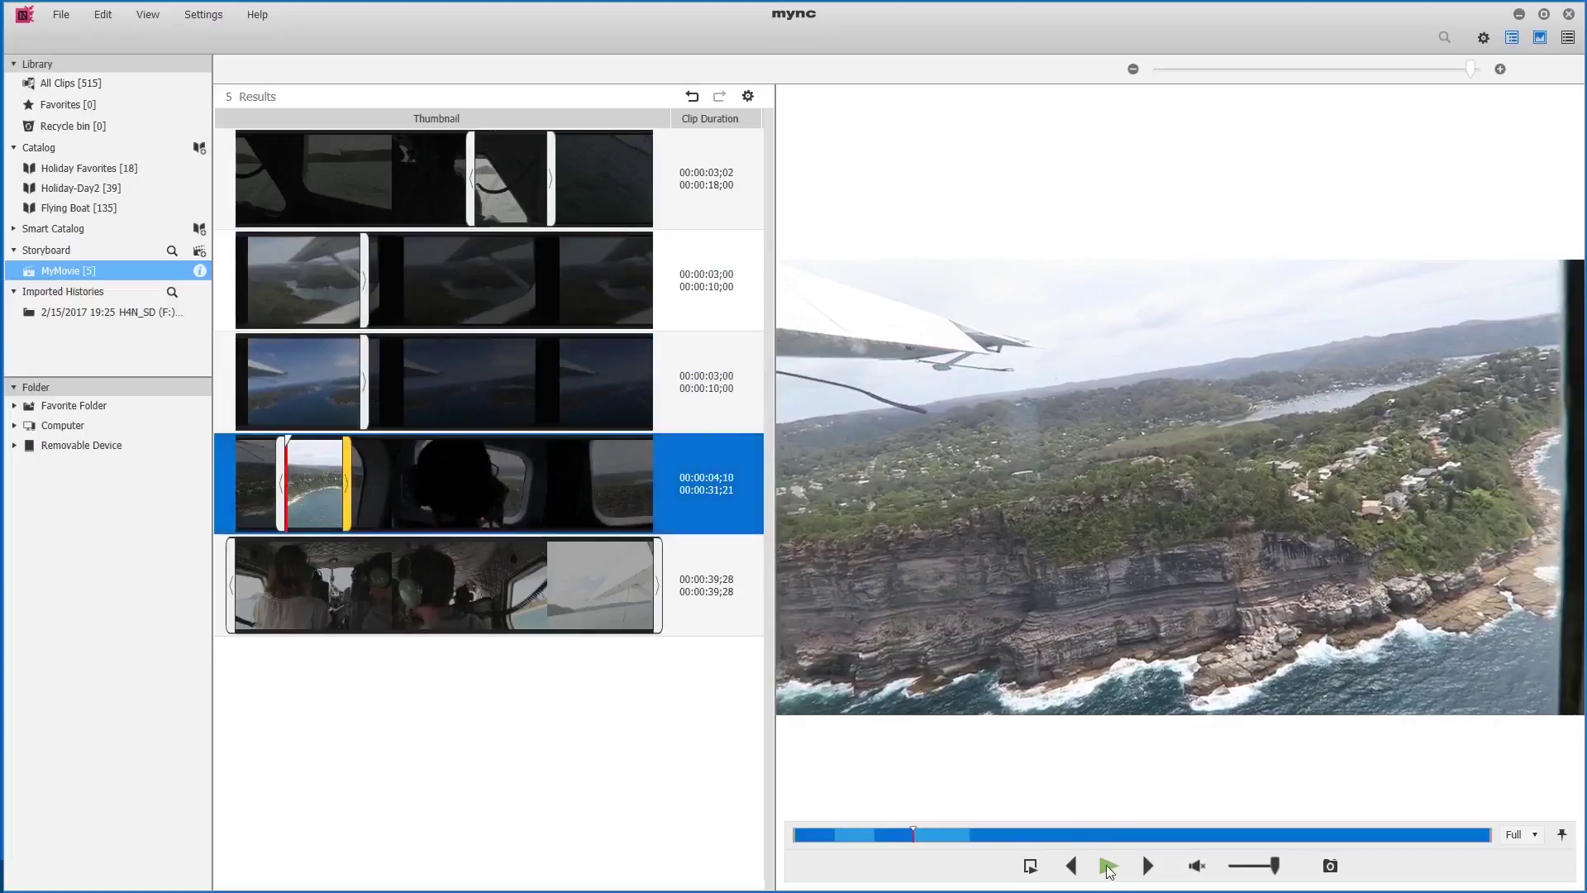
left_click(1108, 866)
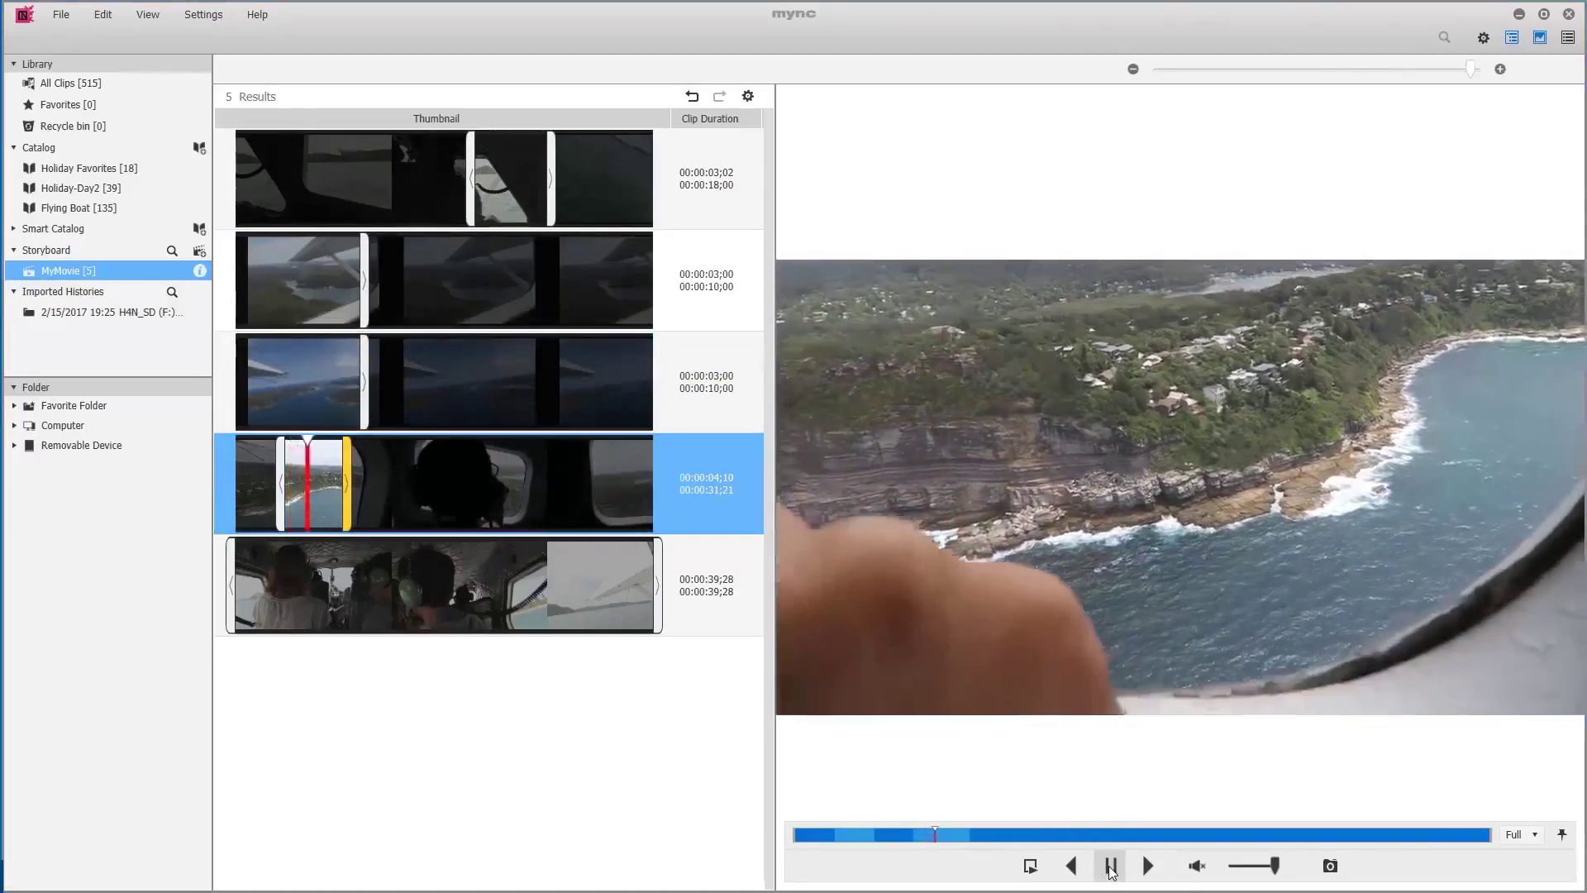
left_click(1110, 868)
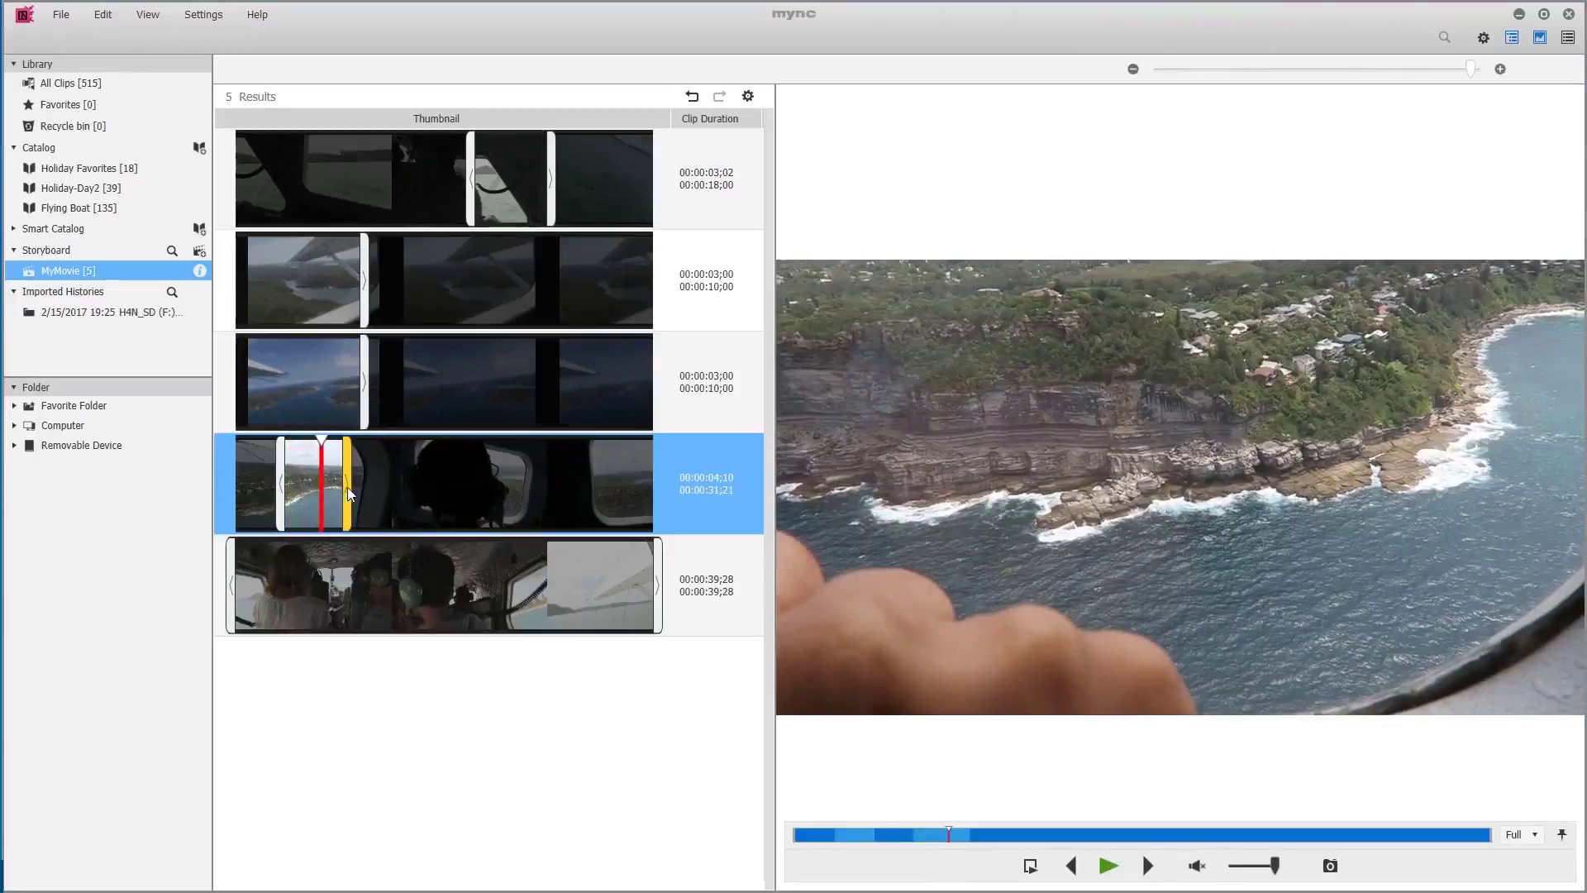
left_click_drag(348, 494, 310, 488)
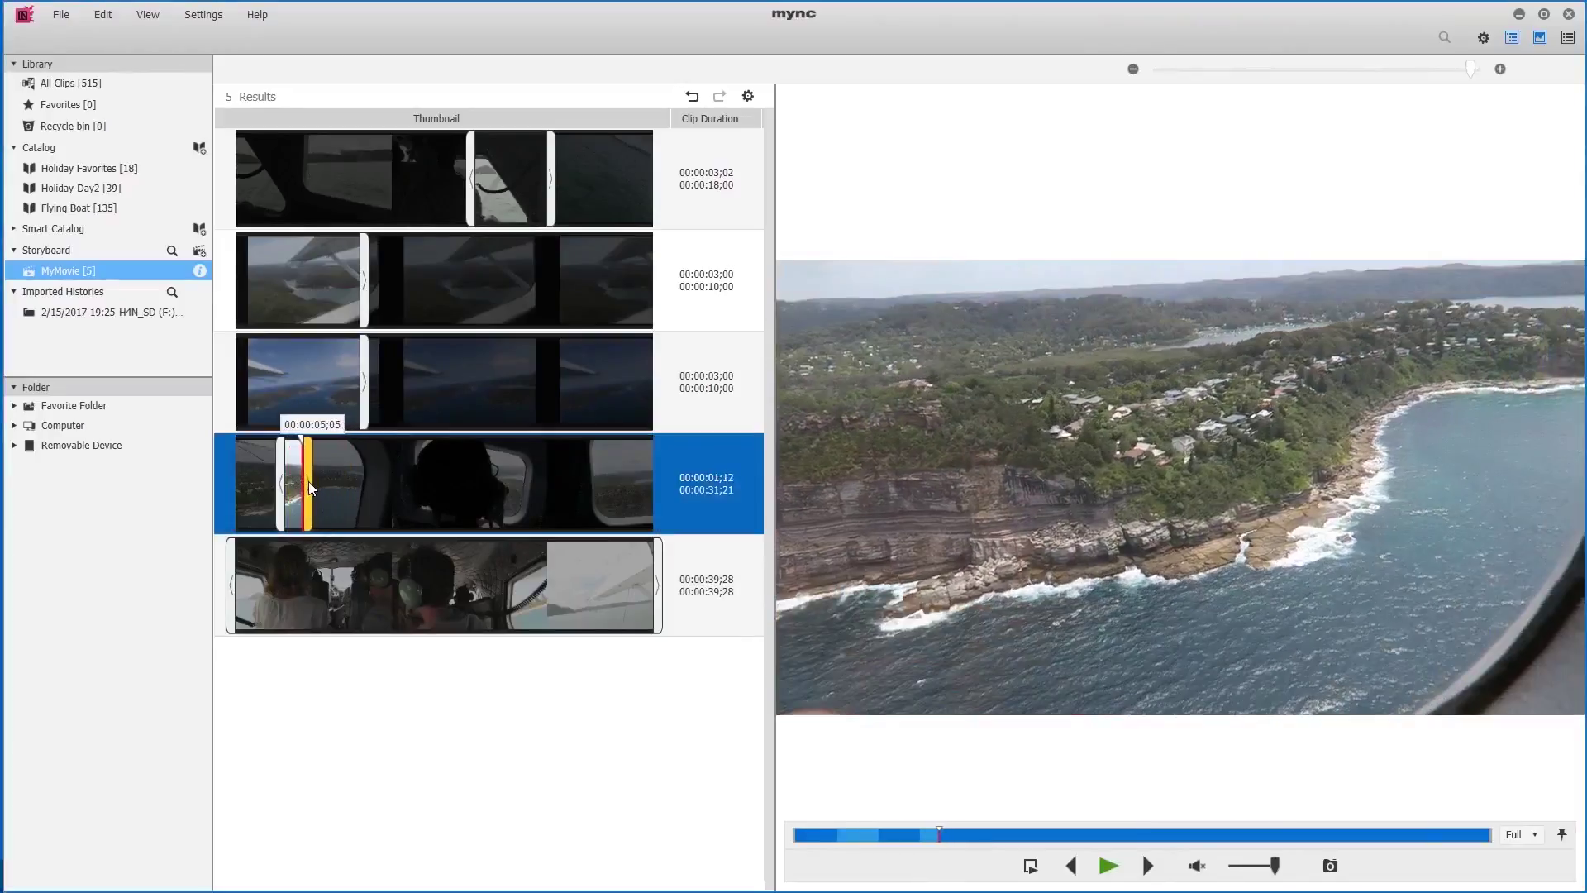
left_click_drag(311, 487, 217, 484)
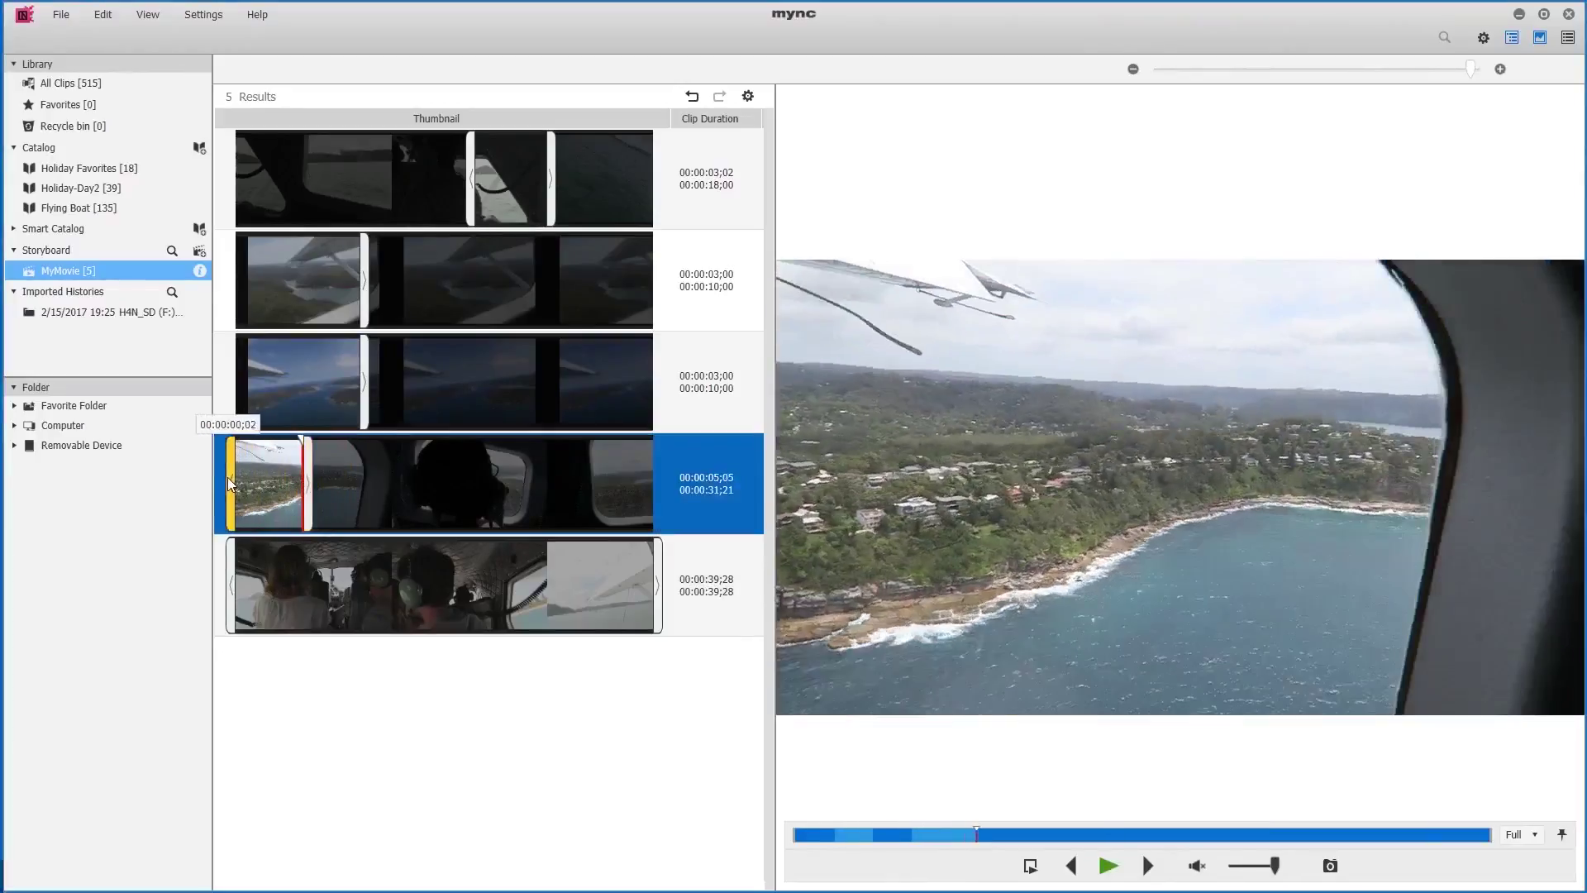
left_click(1109, 866)
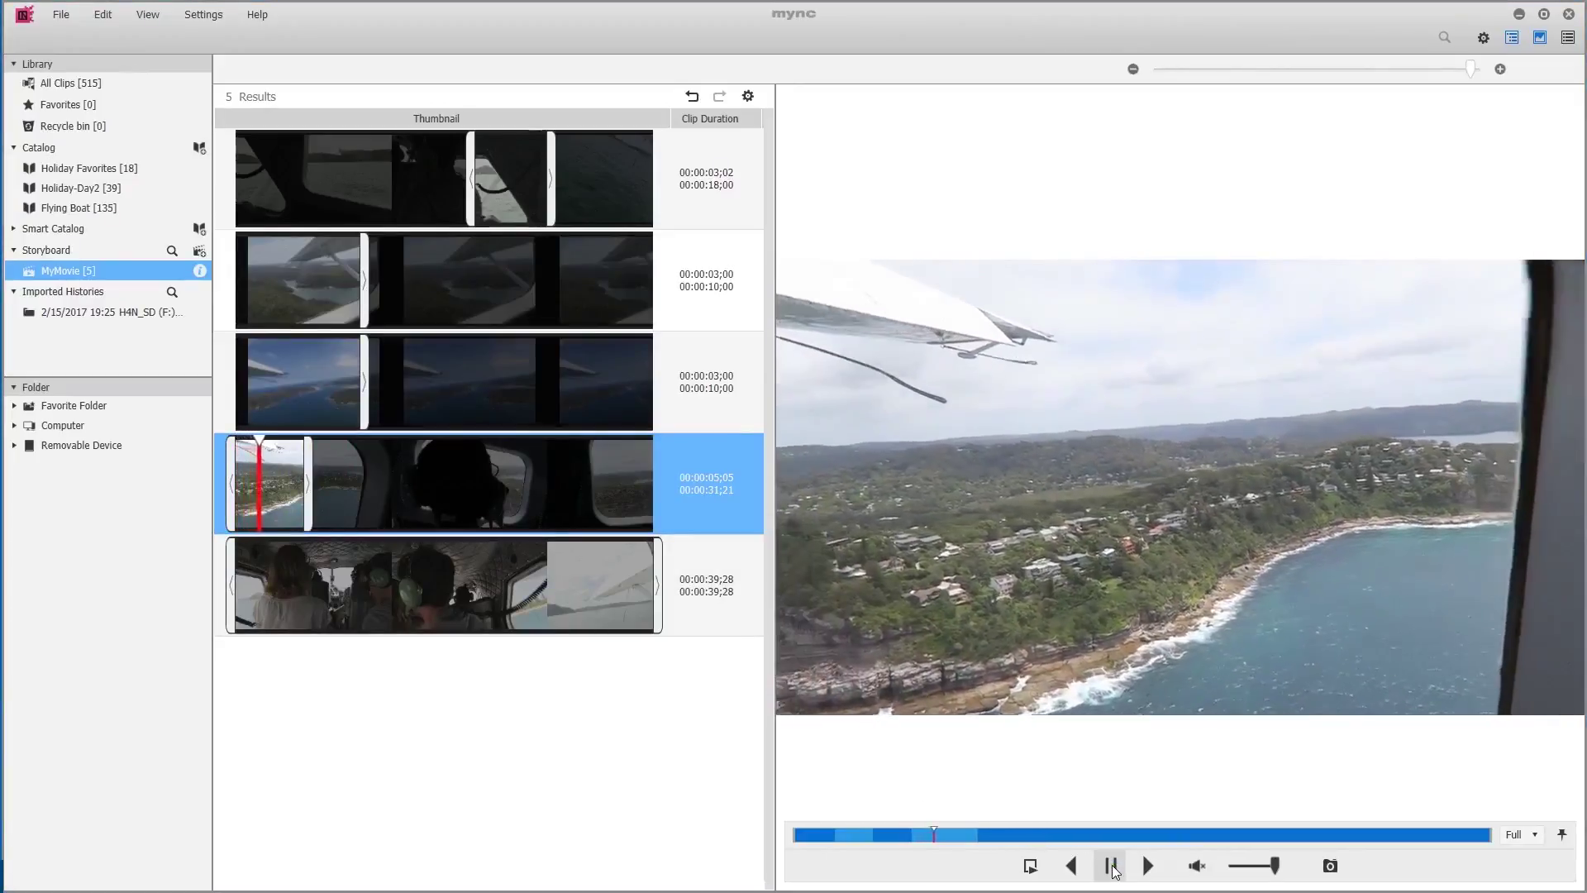
left_click(900, 675)
Scrub the 39-second cabin clip, then trim its start and end to about 2 seconds.
left_click(711, 599)
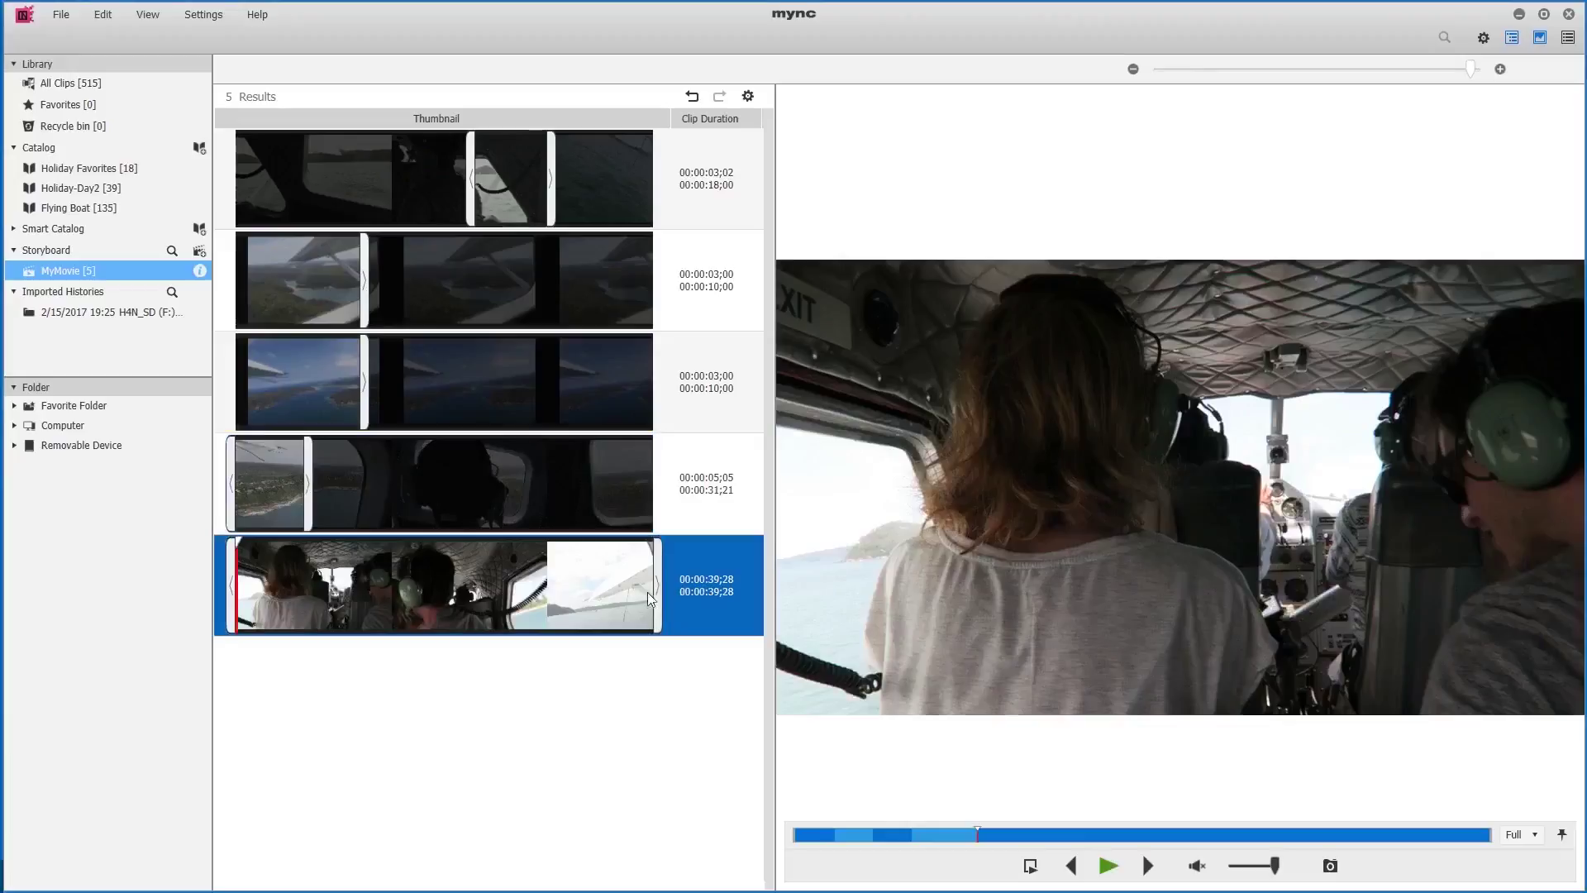
left_click_drag(982, 832, 1055, 827)
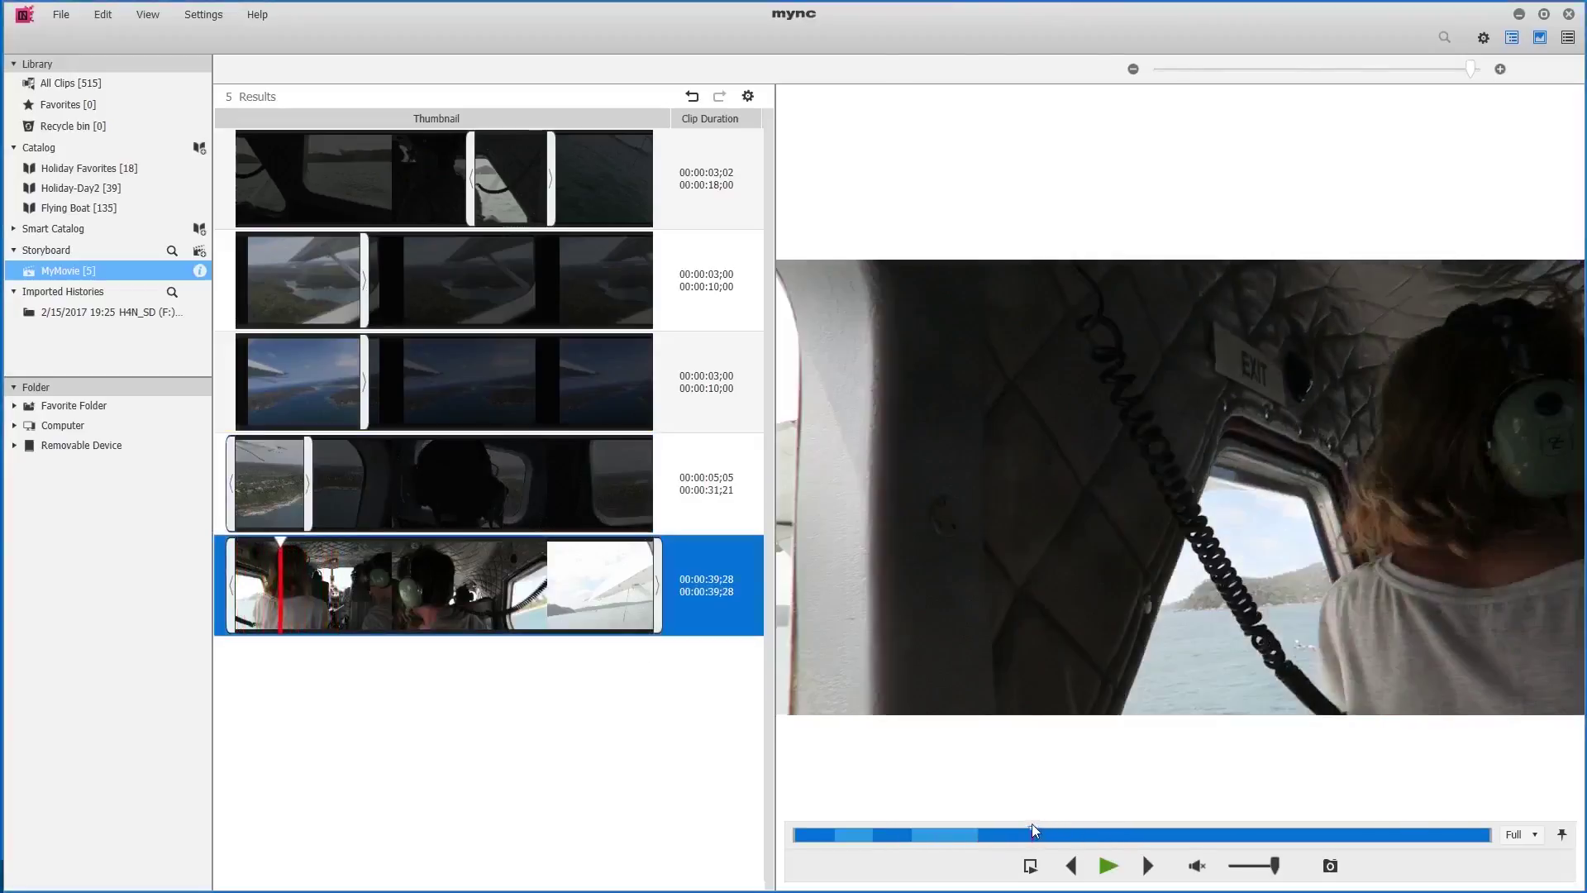
mouse_move(1055, 827)
left_mouse_down()
mouse_move(1006, 825)
mouse_move(1070, 835)
left_mouse_up()
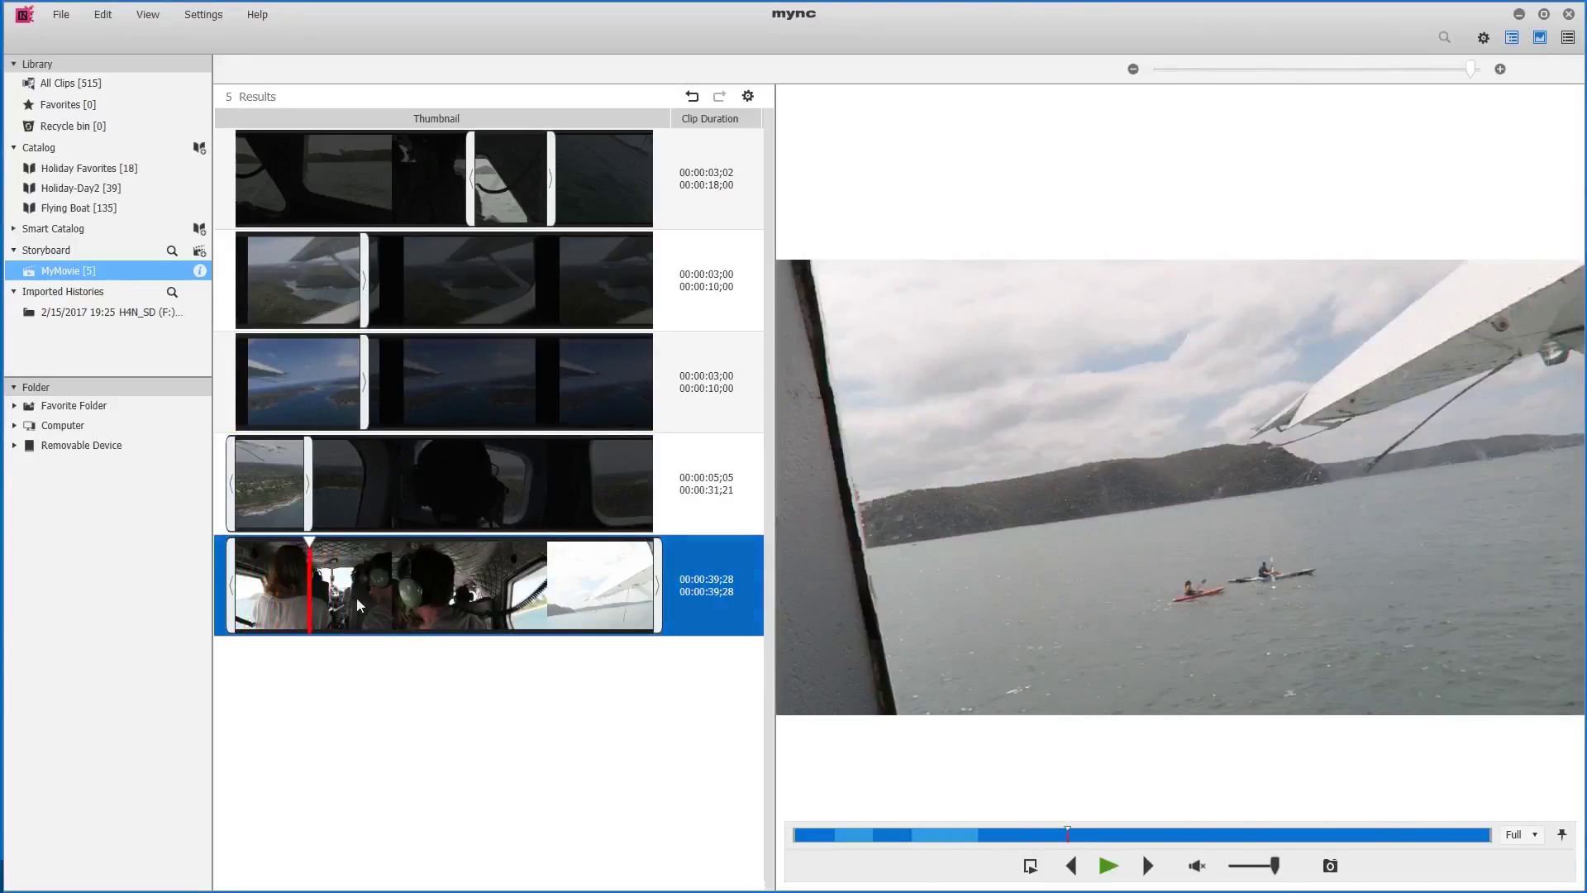
left_click_drag(232, 587, 305, 597)
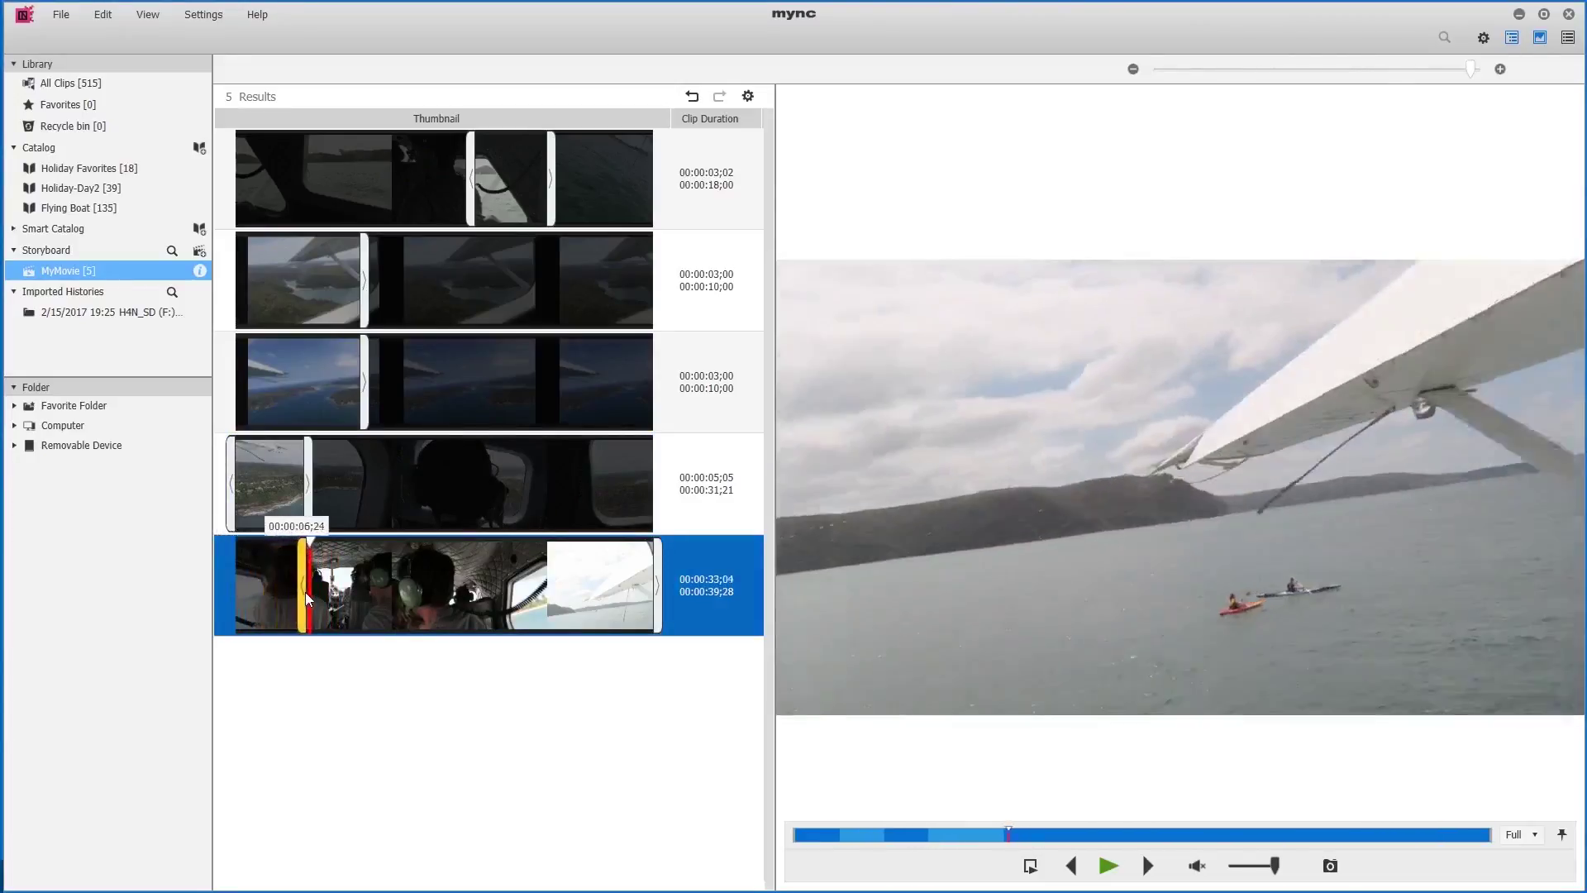
left_click_drag(658, 585, 290, 574)
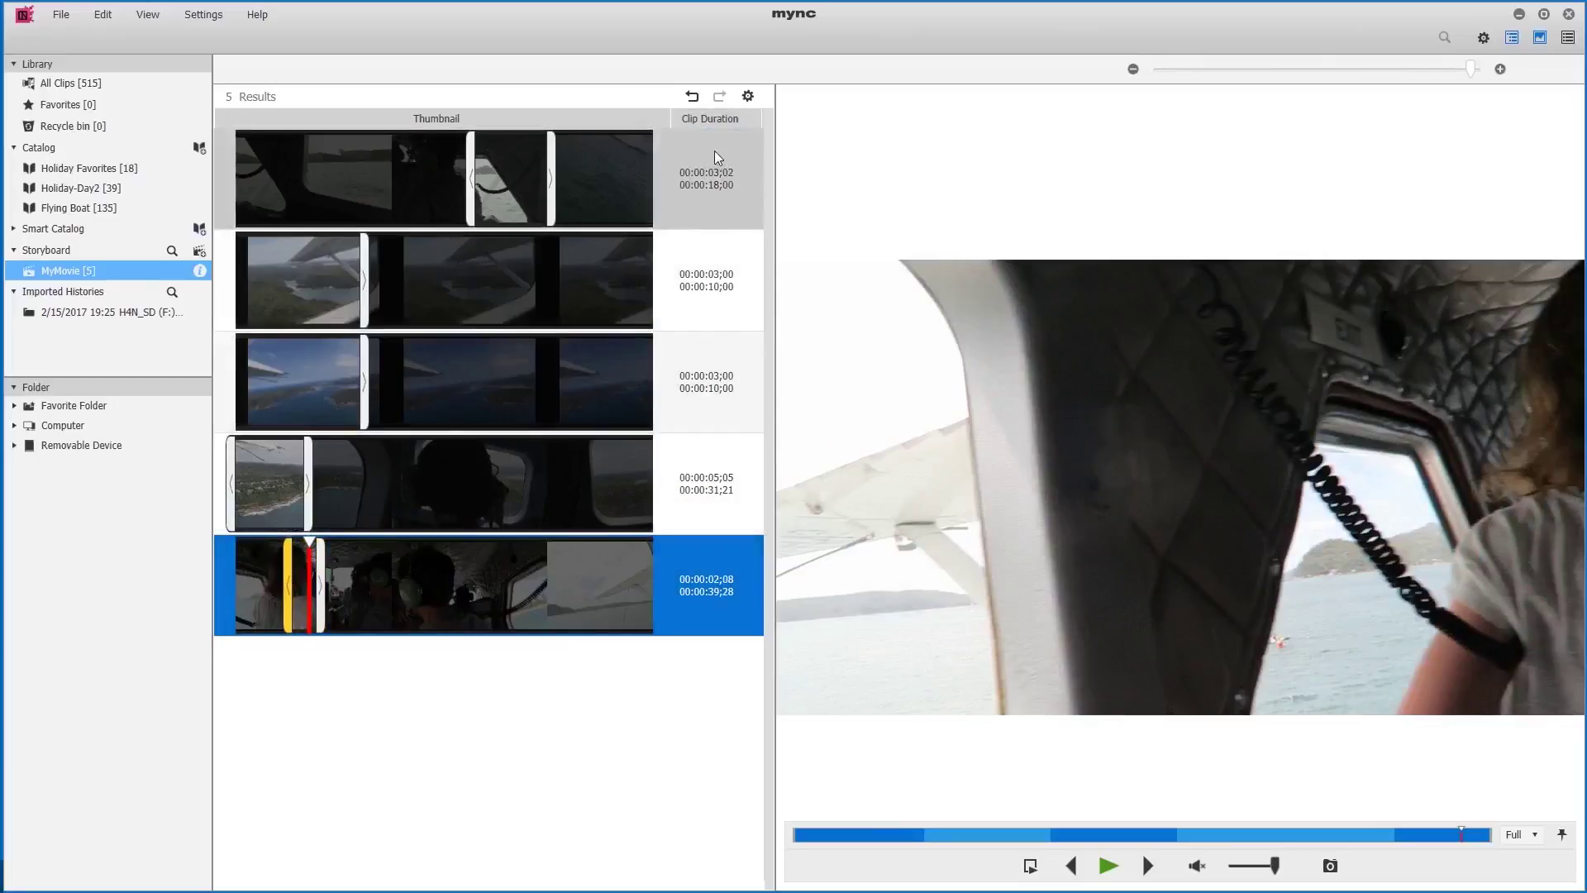
left_click(716, 157)
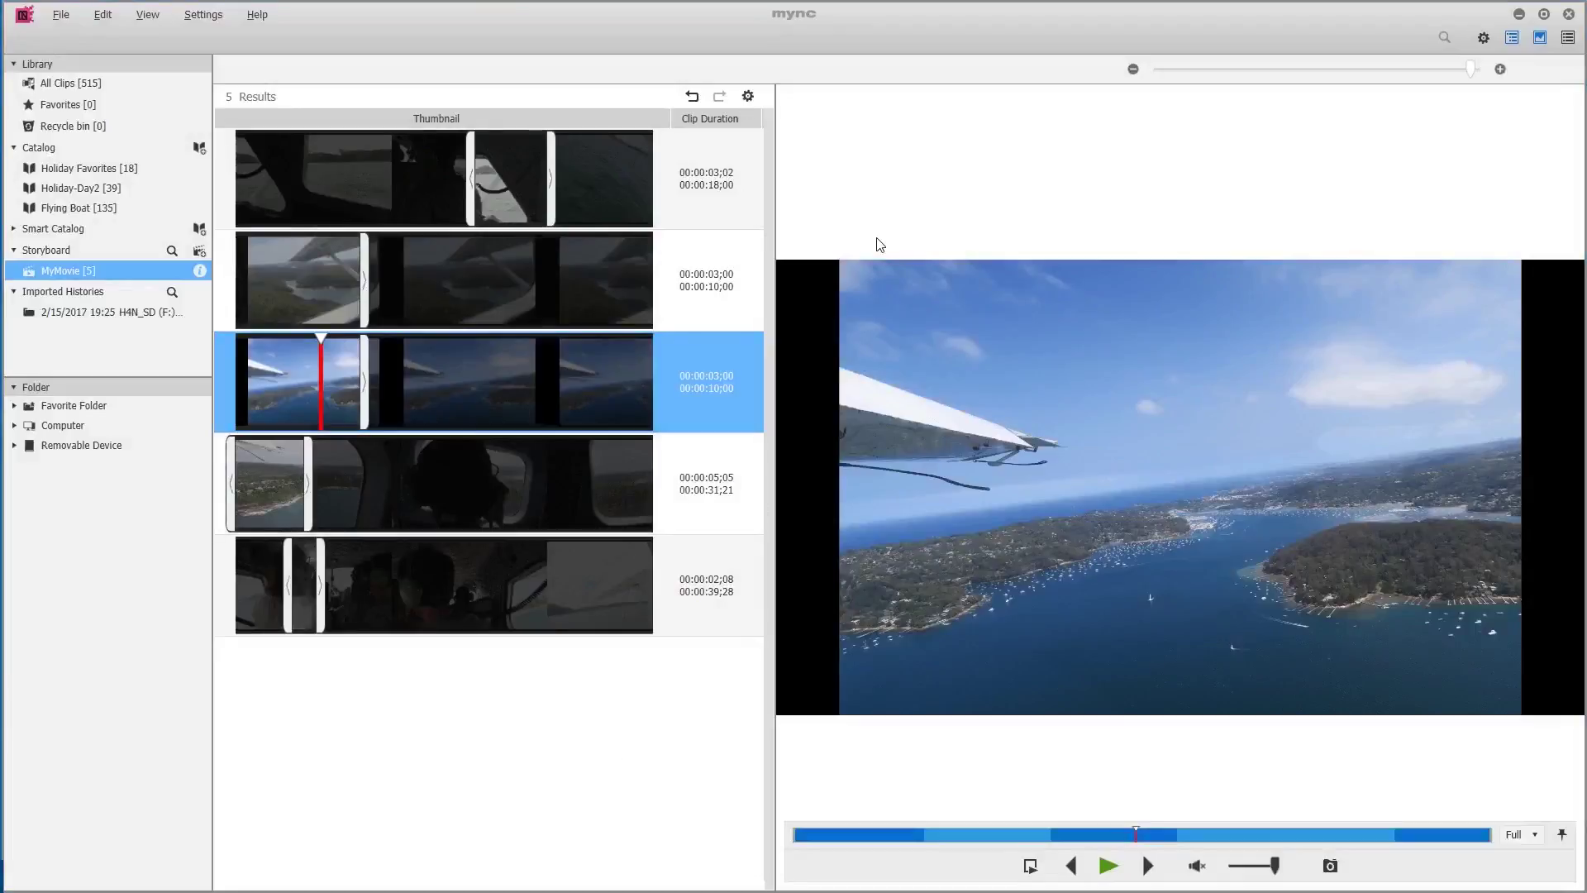
Show the export options in Storyboard Settings and turn off Register to library.
left_click(1568, 39)
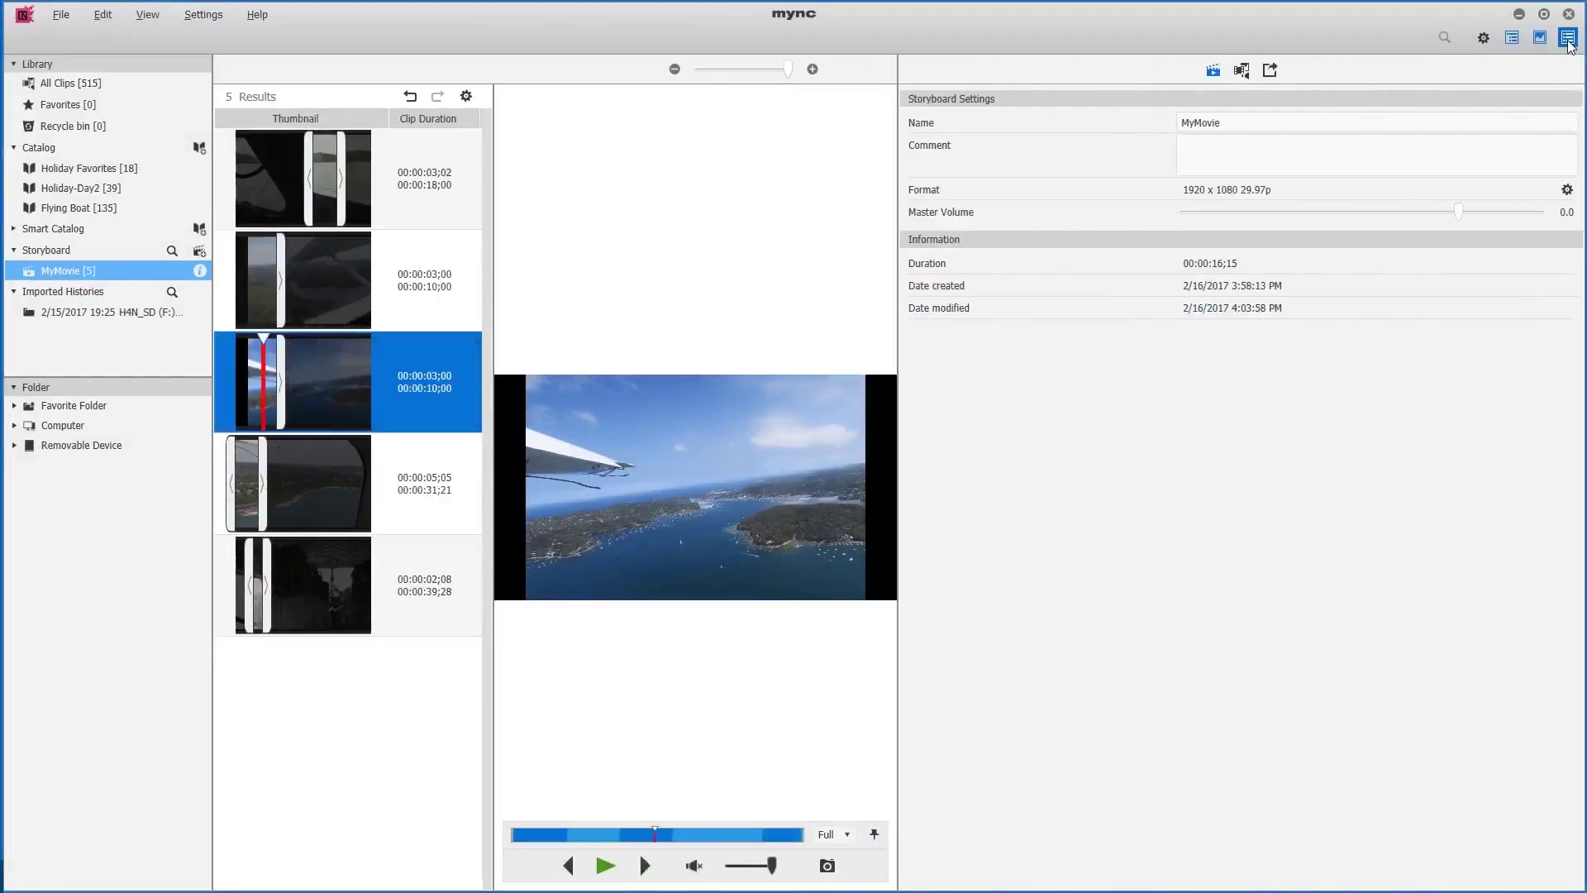
left_click(1270, 70)
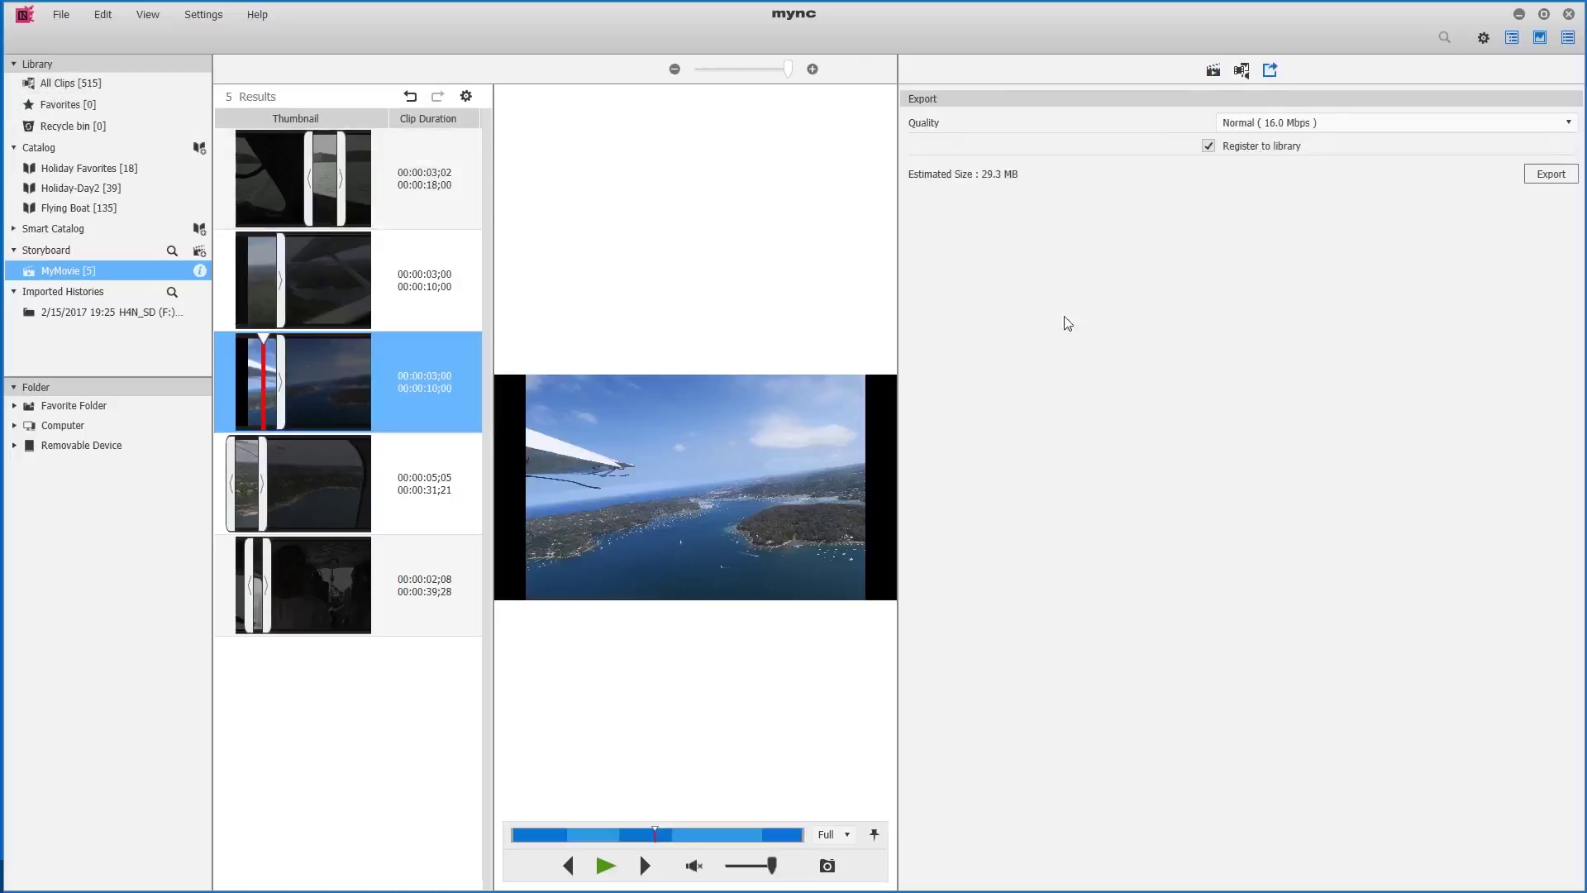
left_click(1209, 147)
Export the storyboard as MyMovie.mp4 to the Desktop.
left_click(1551, 175)
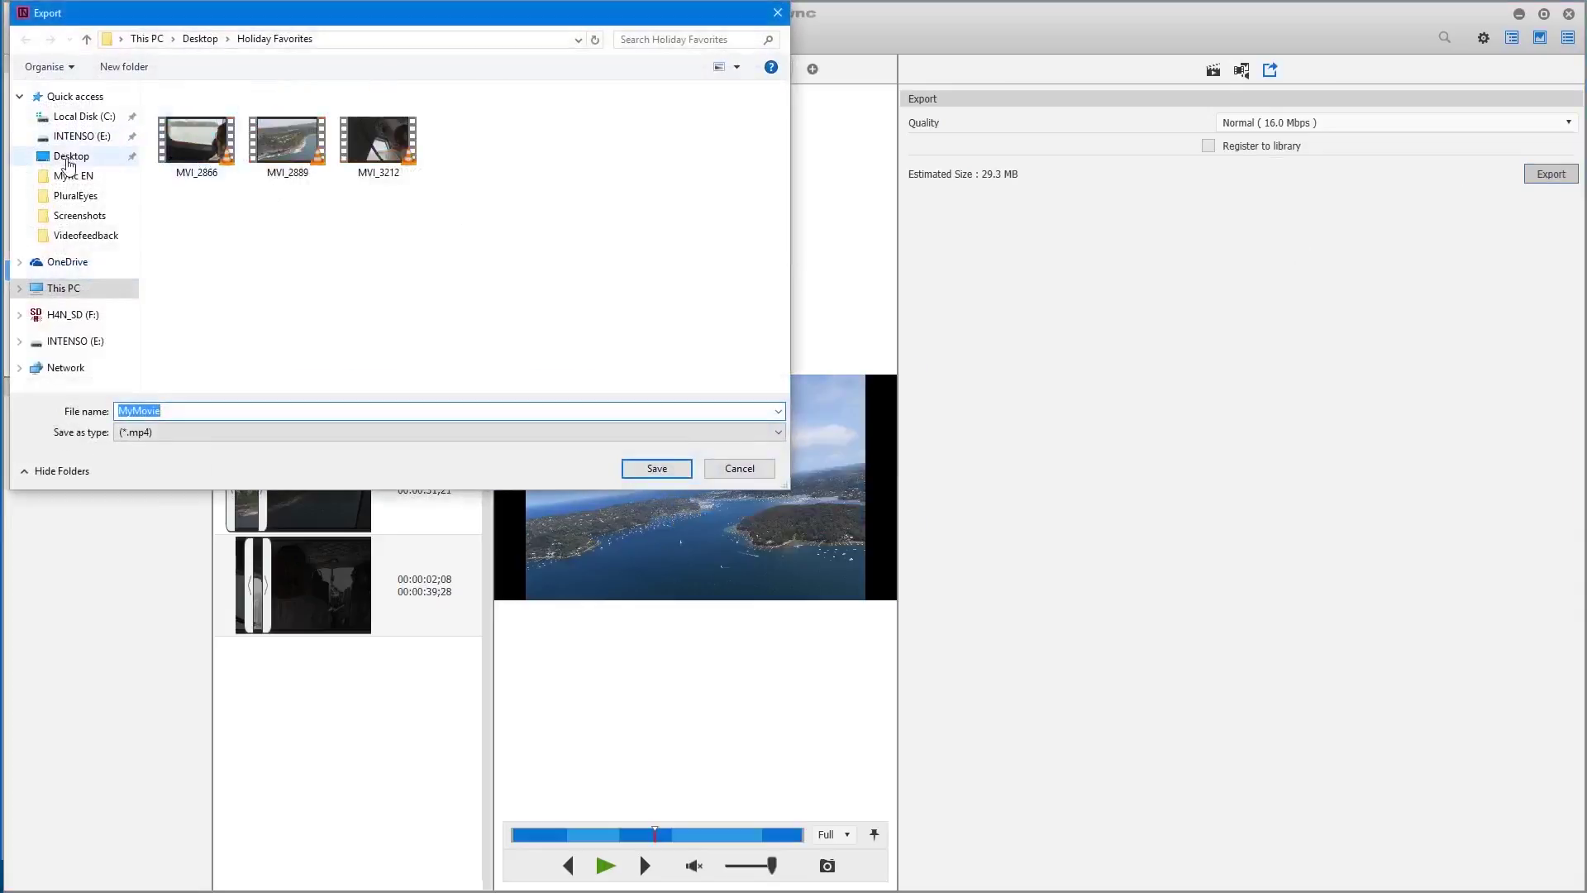
left_click(70, 157)
left_click(195, 410)
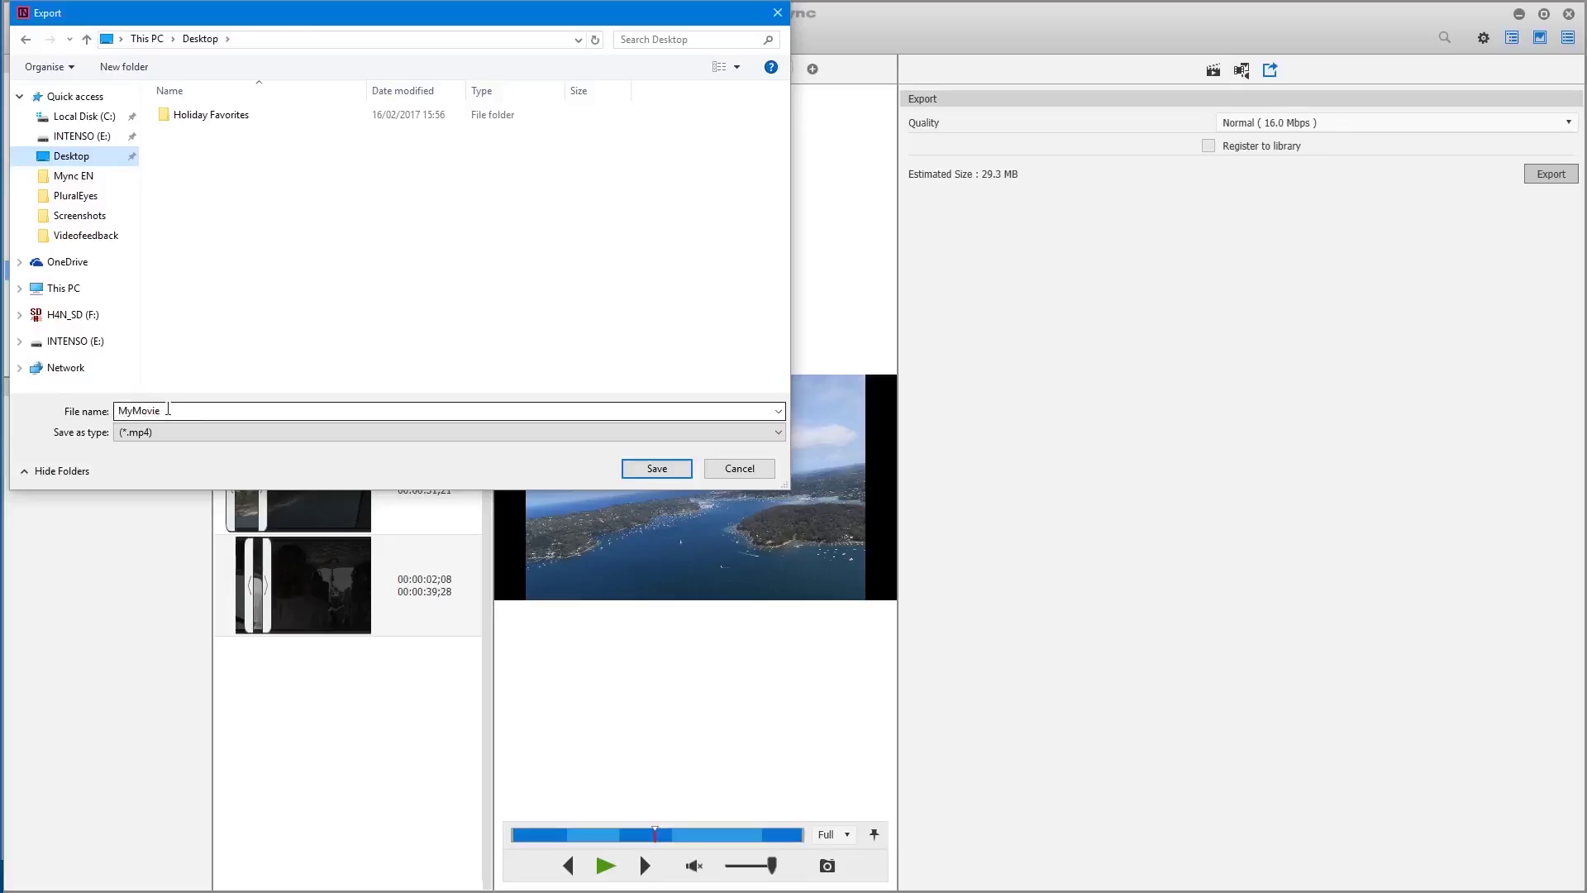
left_click(657, 469)
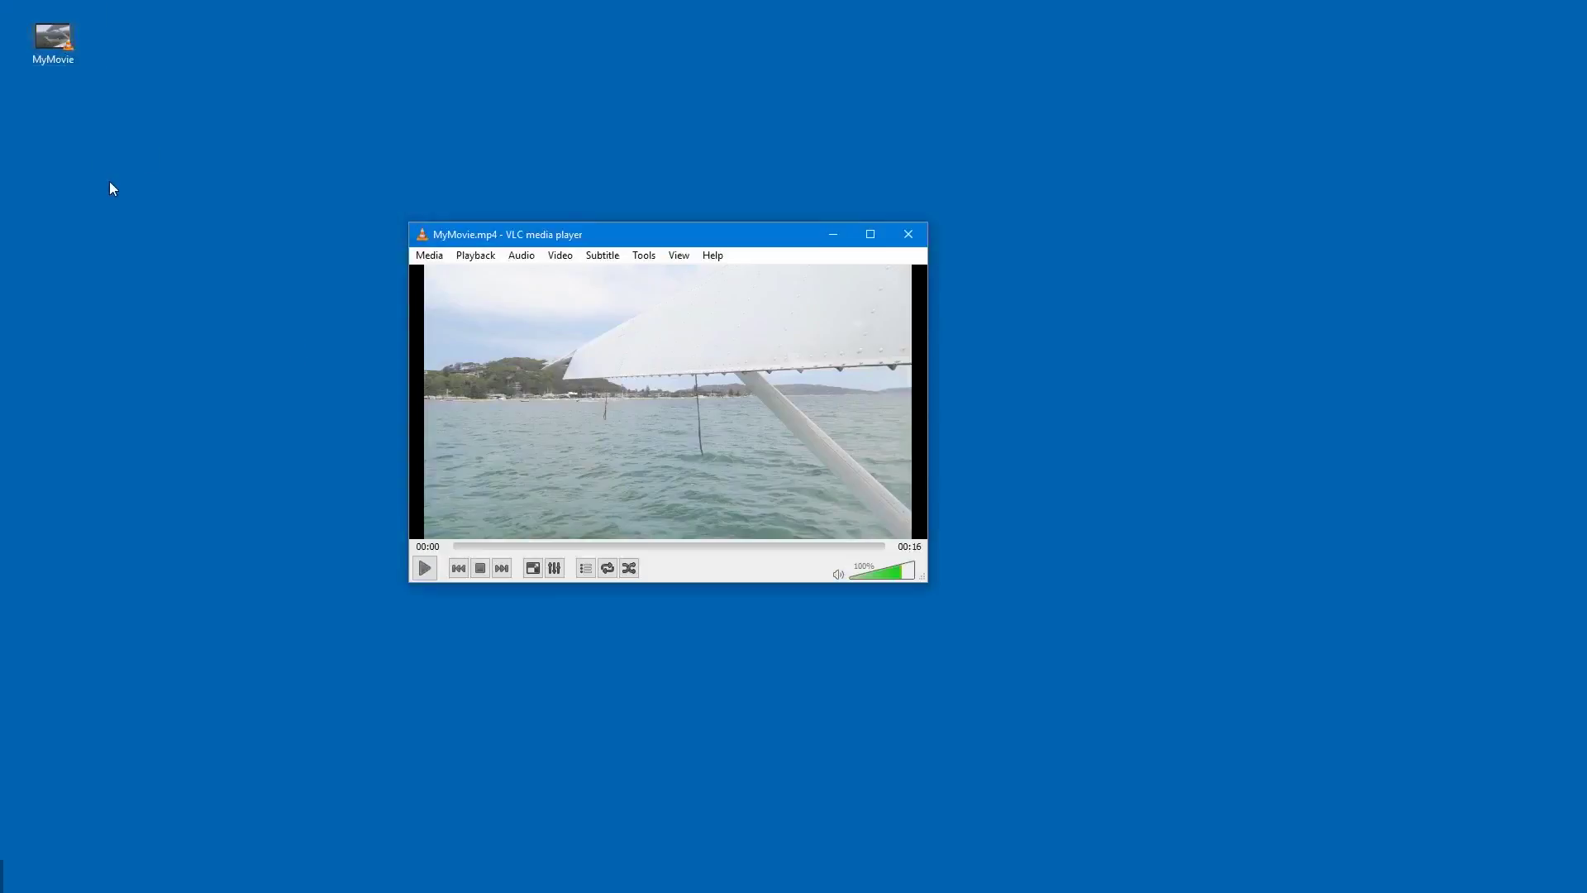
Play the exported MyMovie.mp4 in VLC to review the finished movie.
left_click(425, 568)
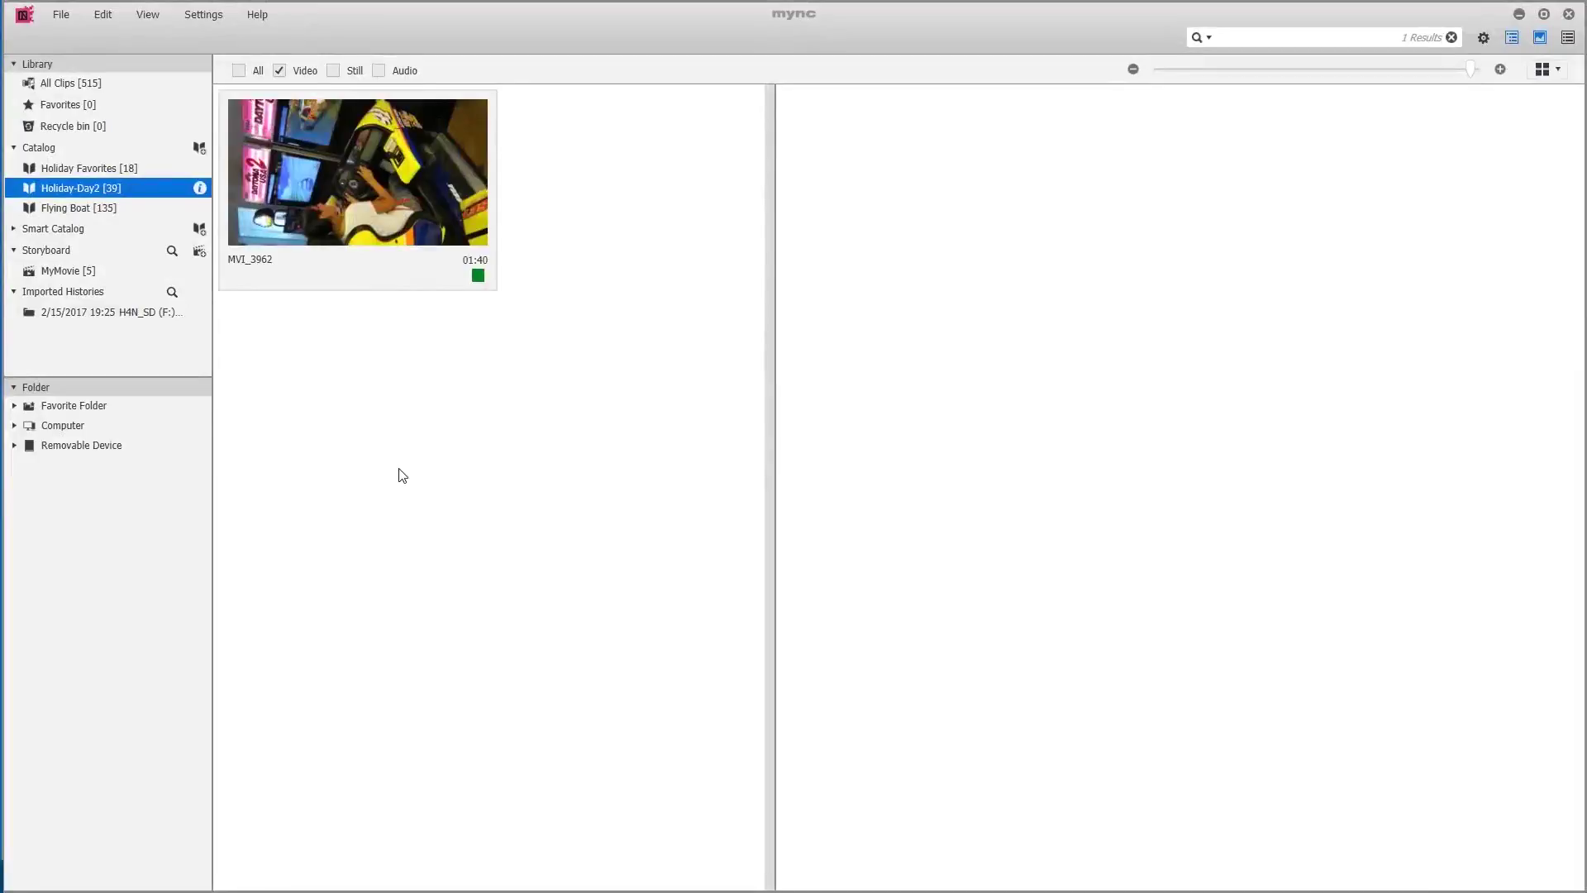
Rotate the sideways arcade clip MVI_3962 upright to portrait orientation.
left_click(361, 199)
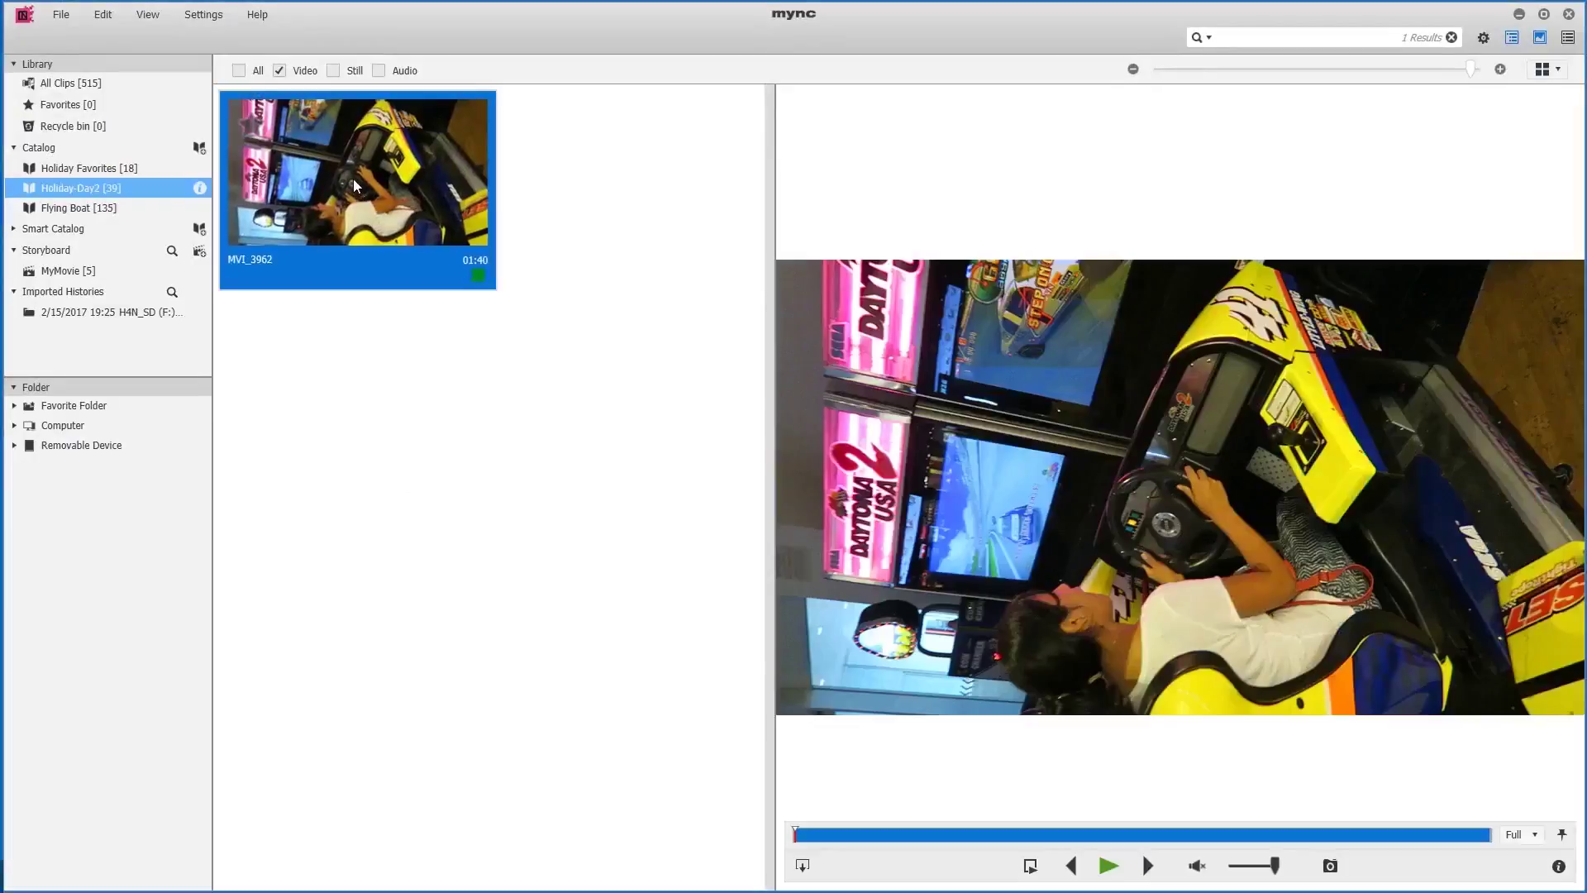
right_click(353, 185)
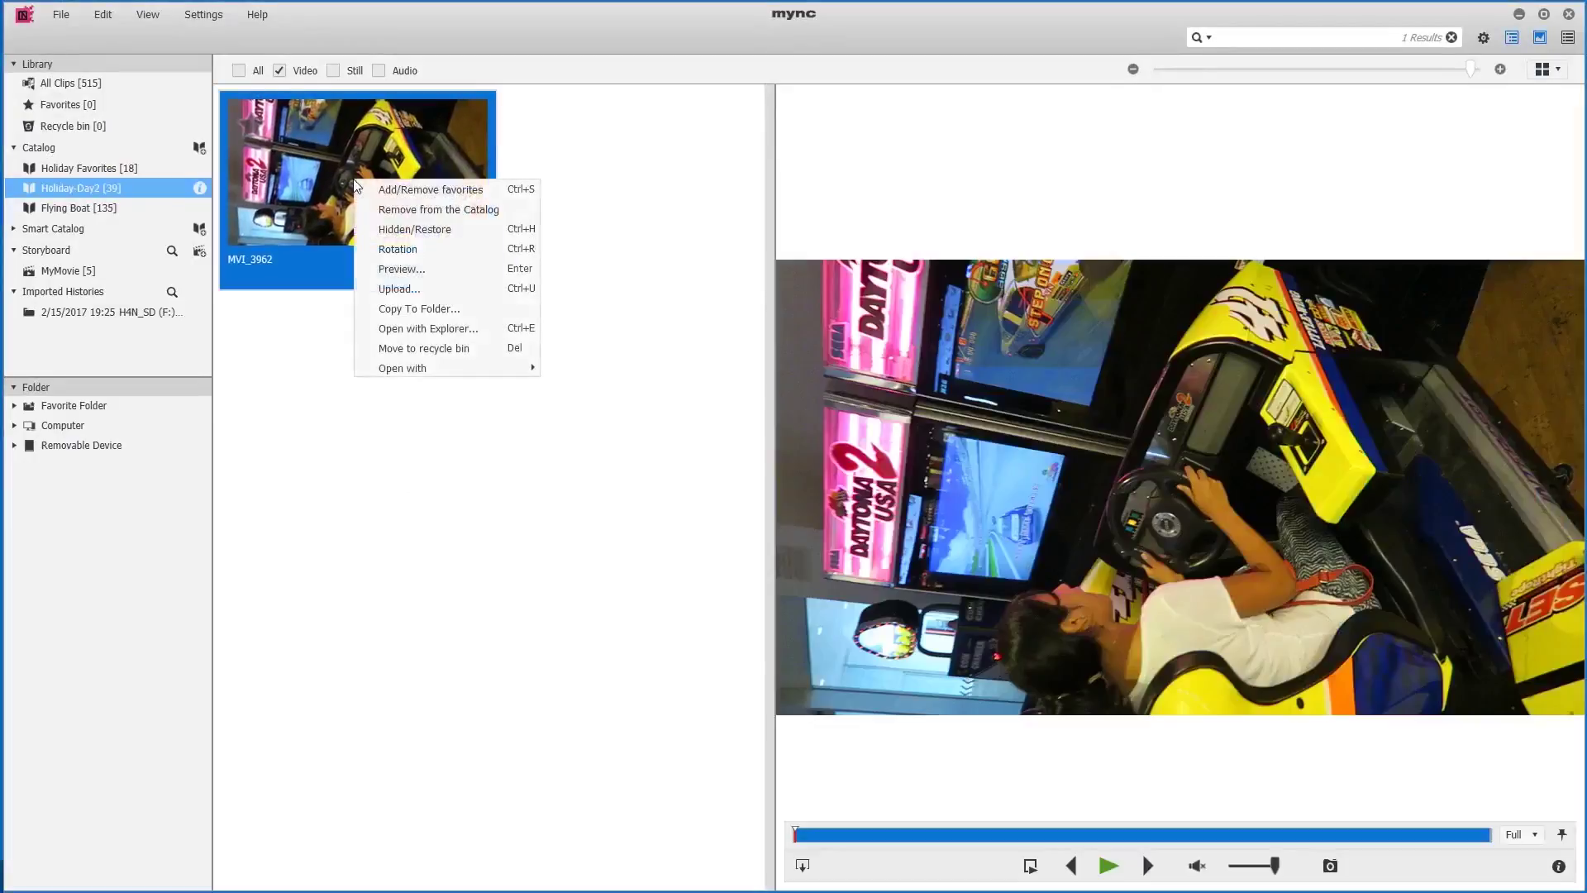
left_click(407, 250)
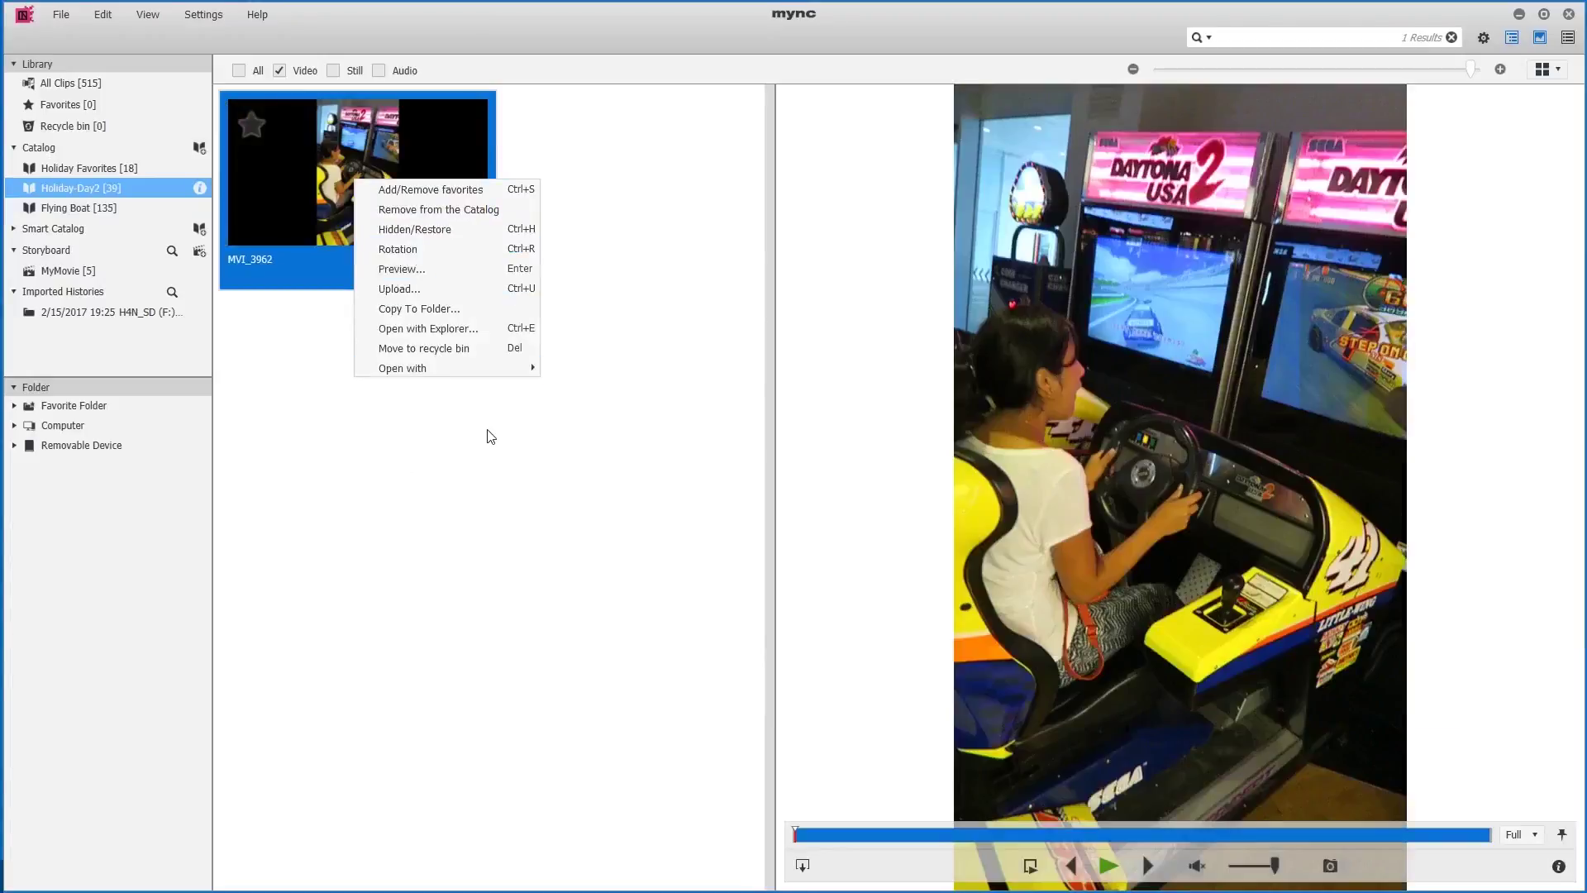
left_click(495, 507)
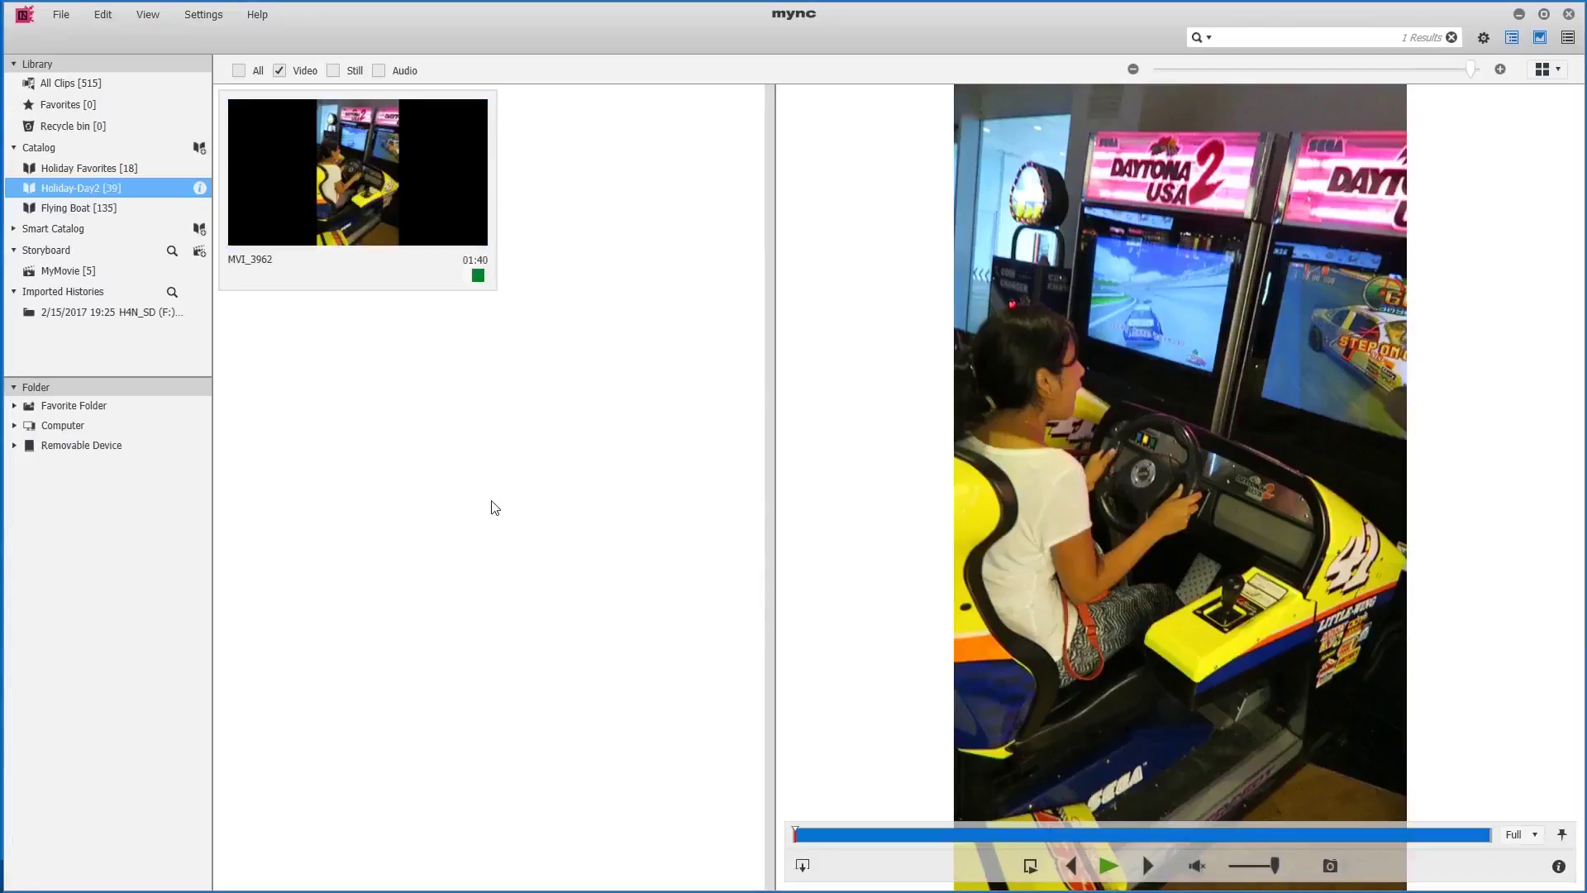